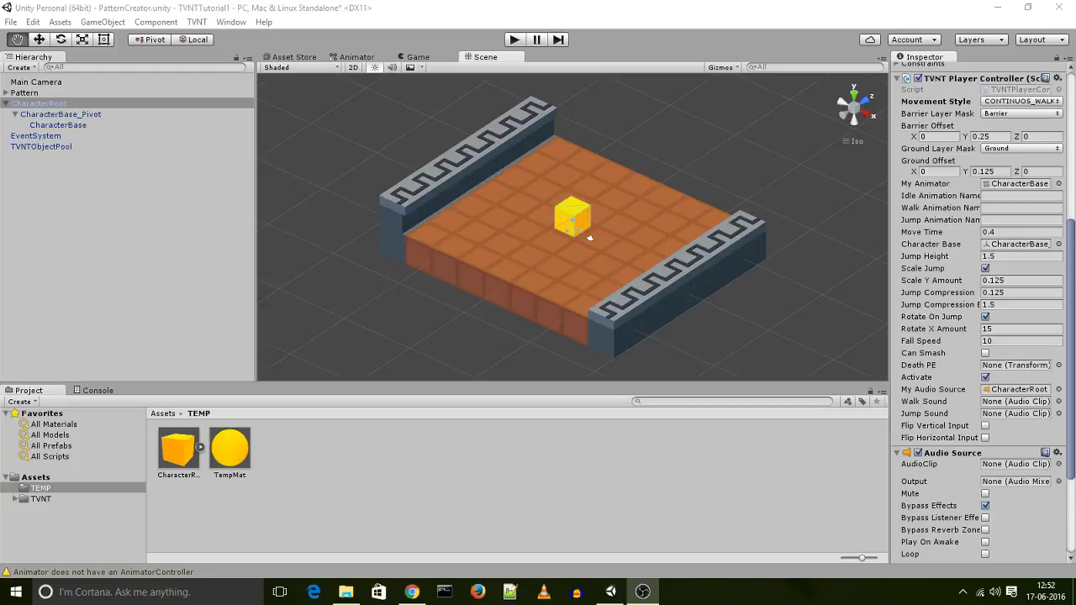
- Play-test the current movement, then set Movement Style to DISCRETE_JUMP
left_click(380, 7)
left_click(514, 39)
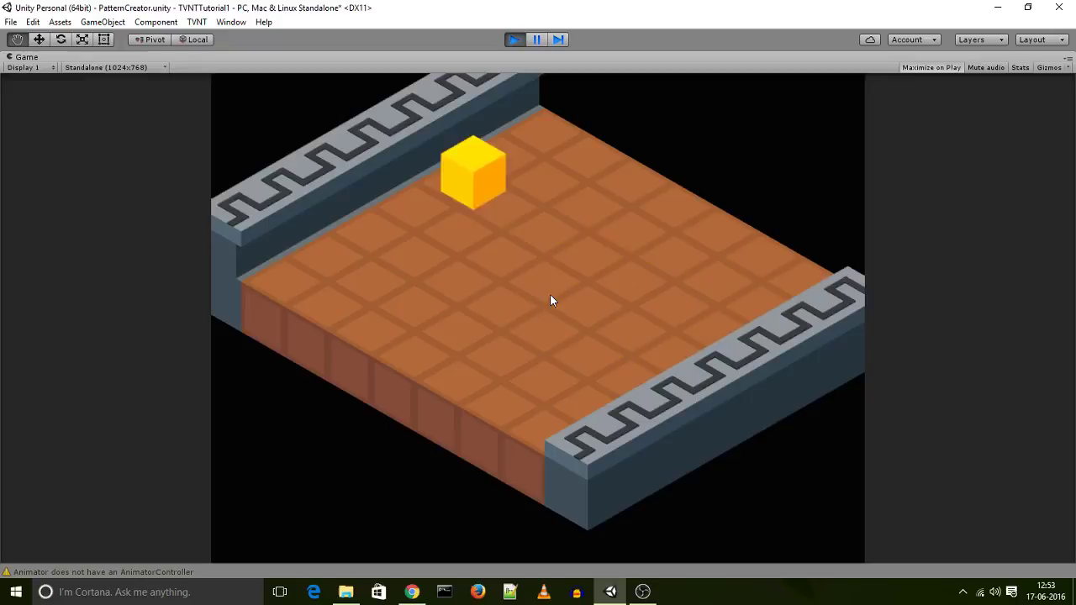
left_click(513, 40)
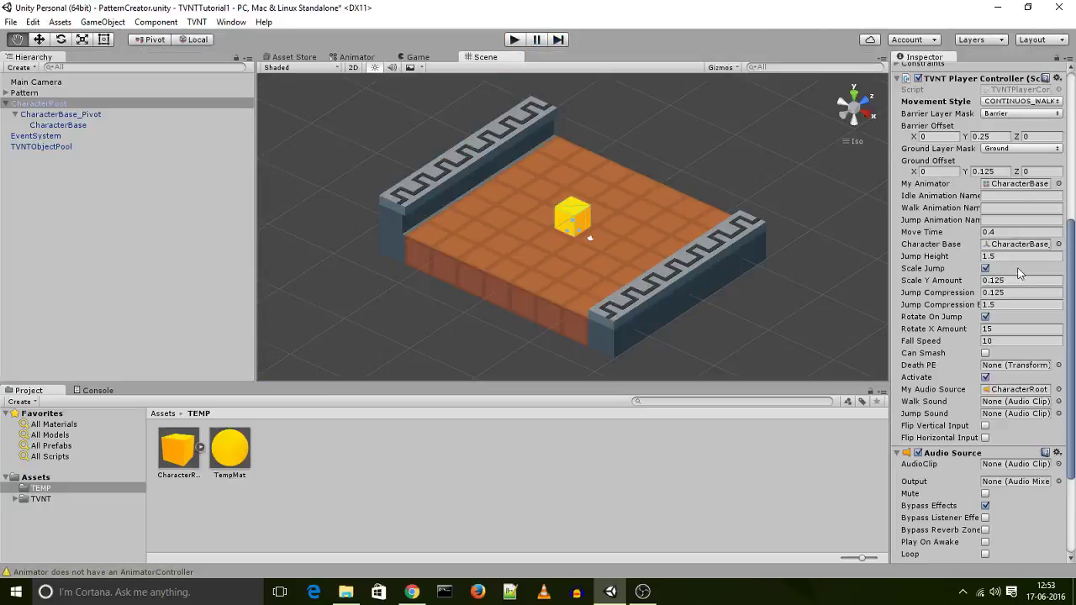
left_click(1020, 101)
left_click(1004, 112)
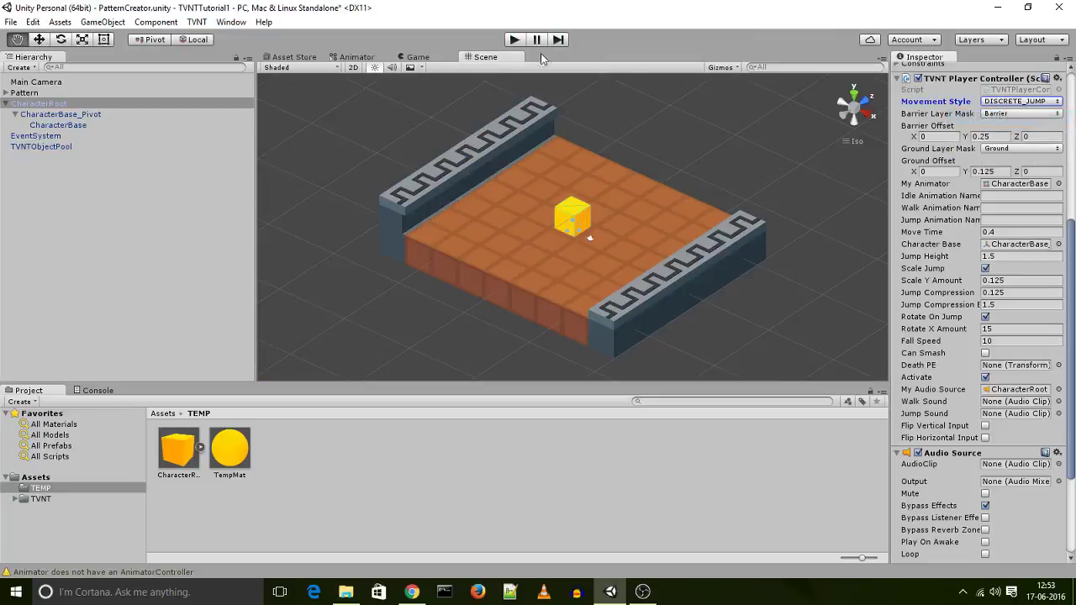
- Run Play mode again and hop the cube tile by tile with the arrow keys
left_click(514, 40)
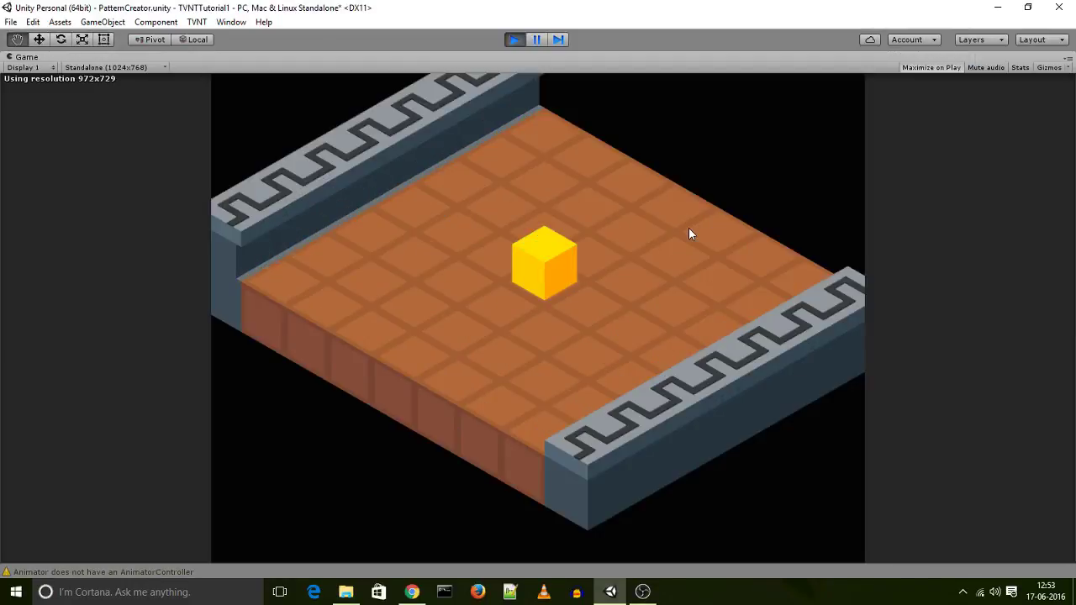
key("Up")
key("Right")
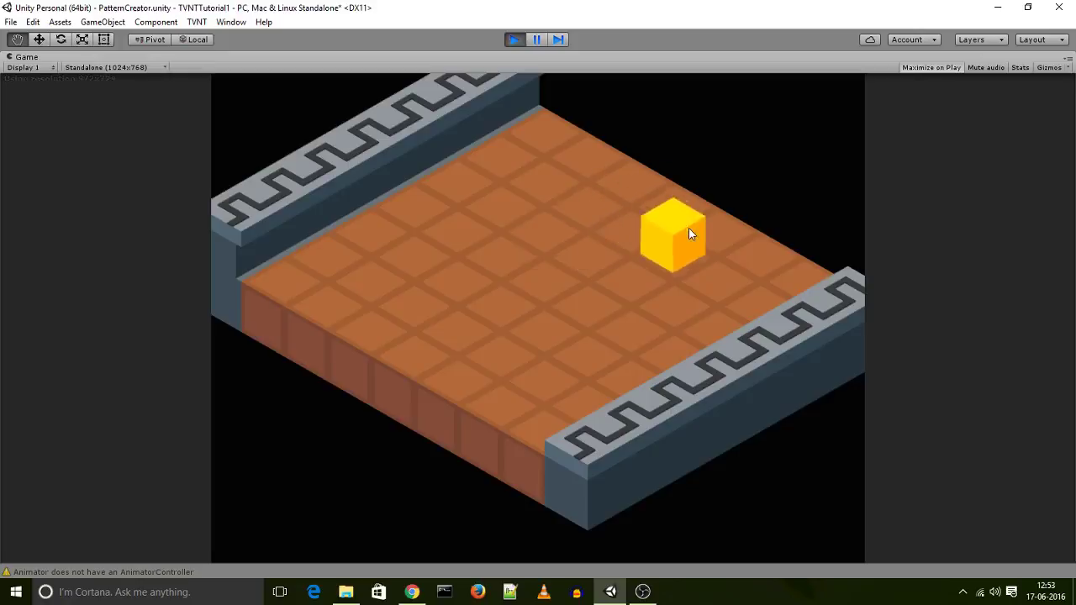
key("Down")
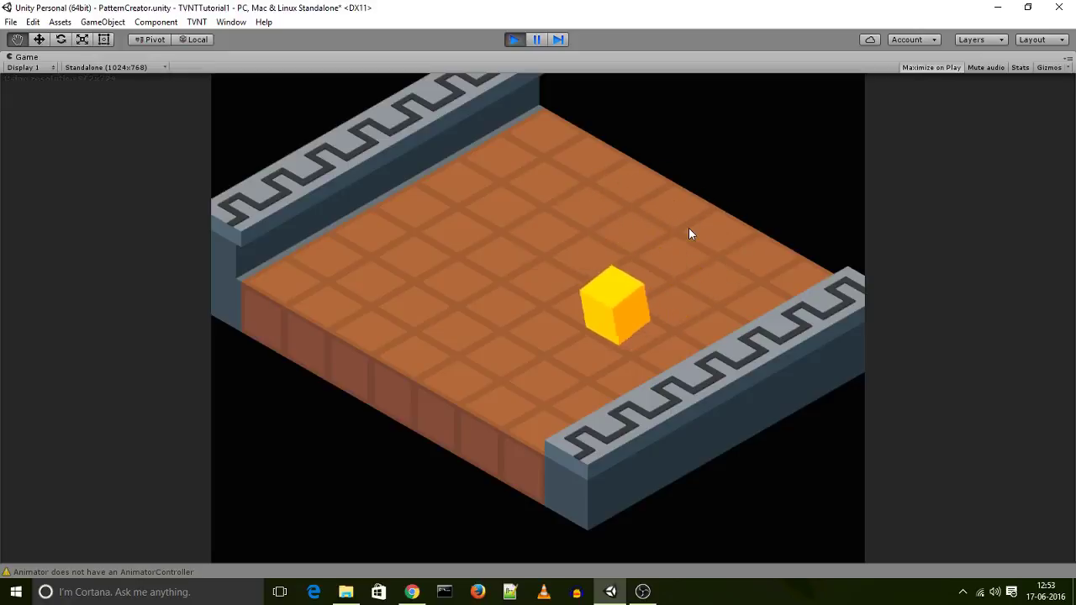
key("Up")
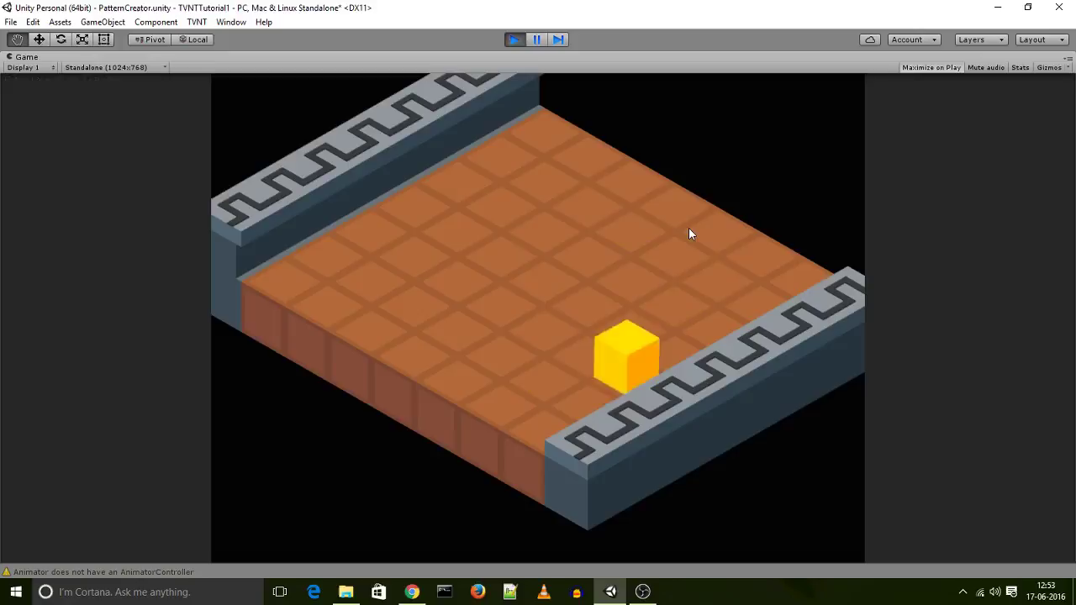
key("Right")
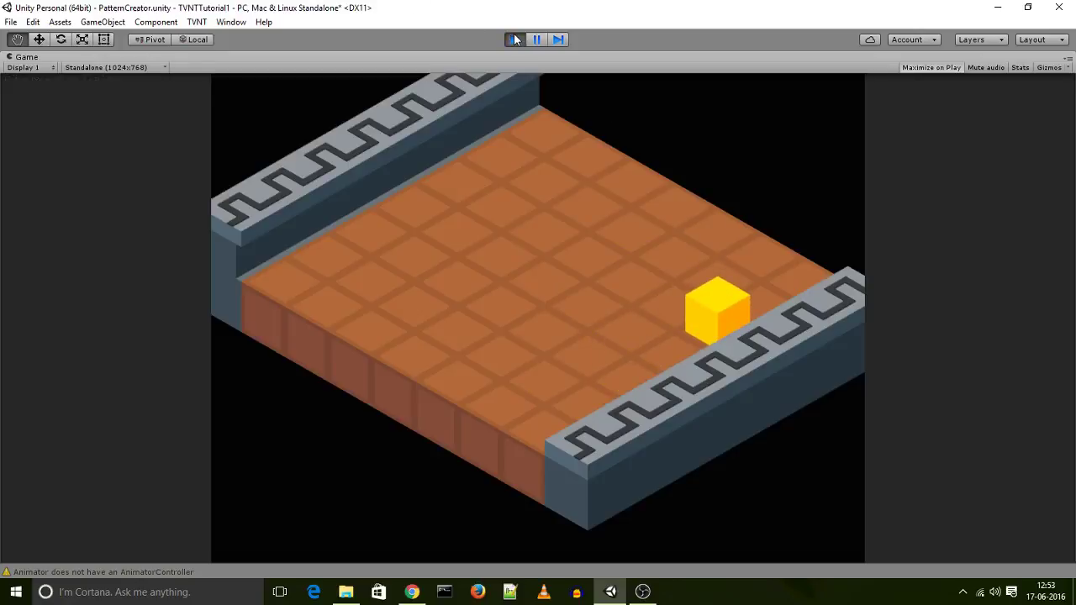
- Stop Play mode and drag Shadow_Square from TVNT_Samples/Common/Textures onto CharacterRoot
left_click(515, 40)
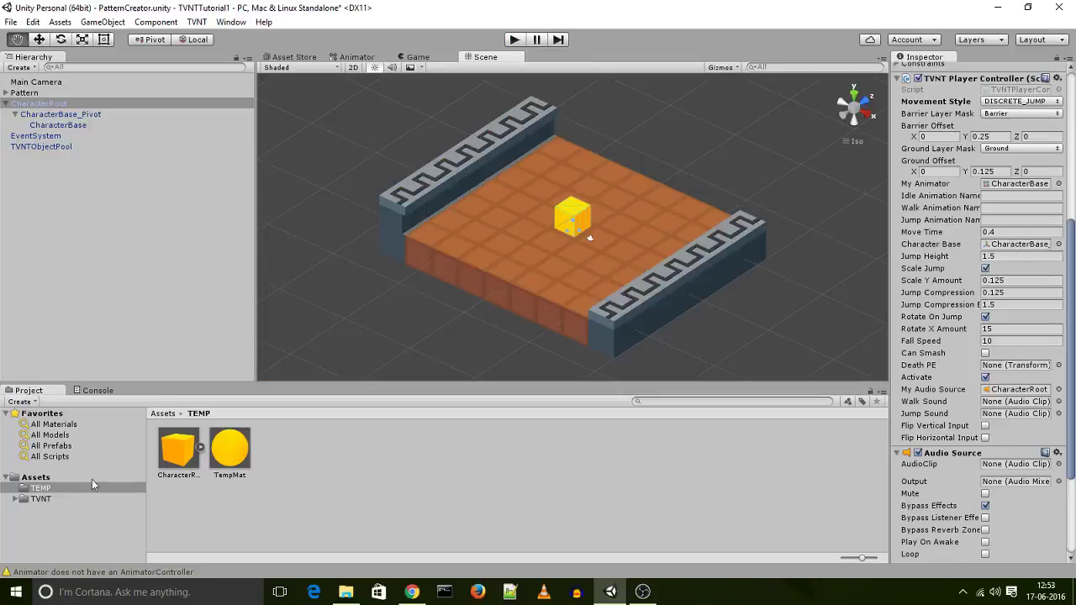
left_click(51, 500)
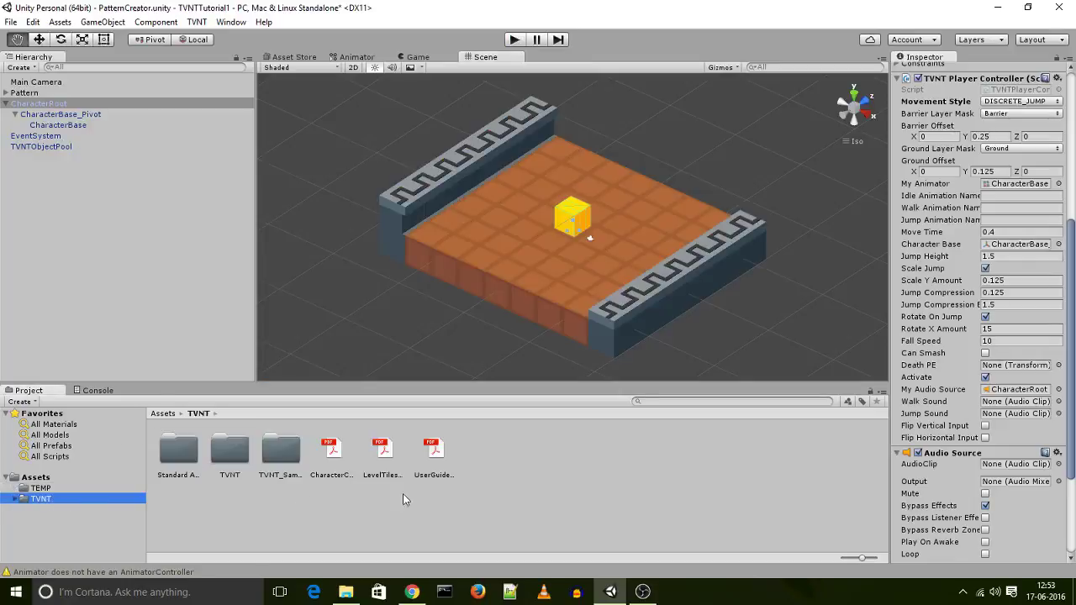
double_click(282, 454)
double_click(176, 453)
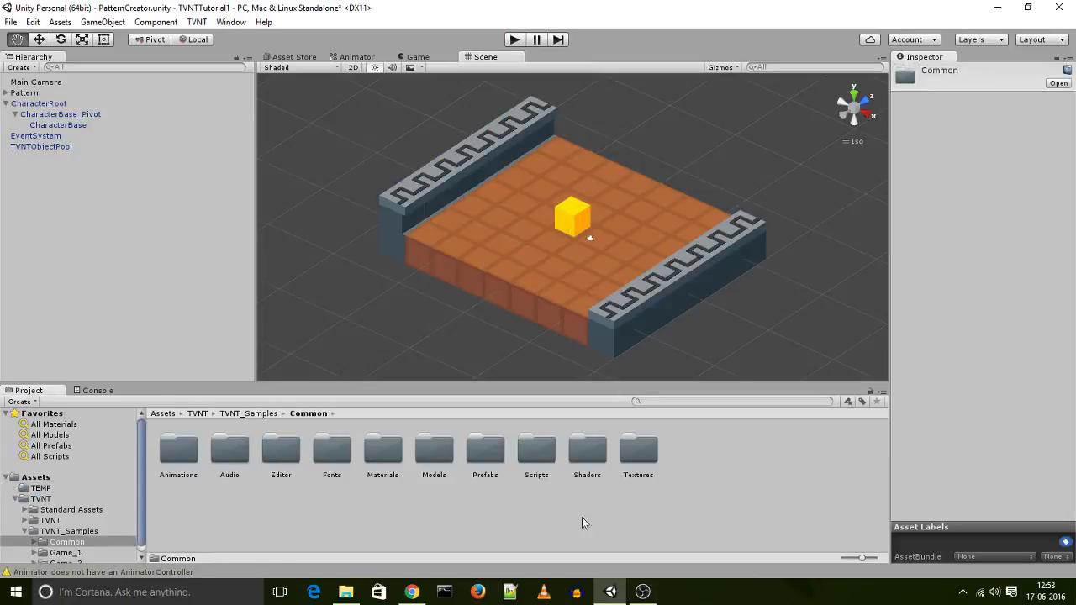
double_click(637, 451)
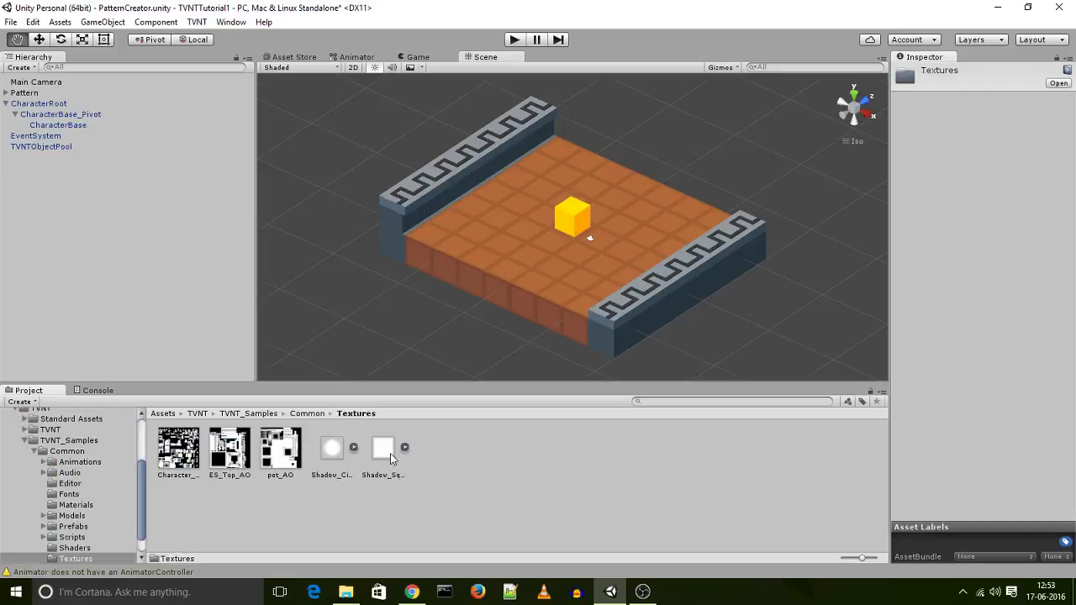
left_click_drag(280, 343, 59, 112)
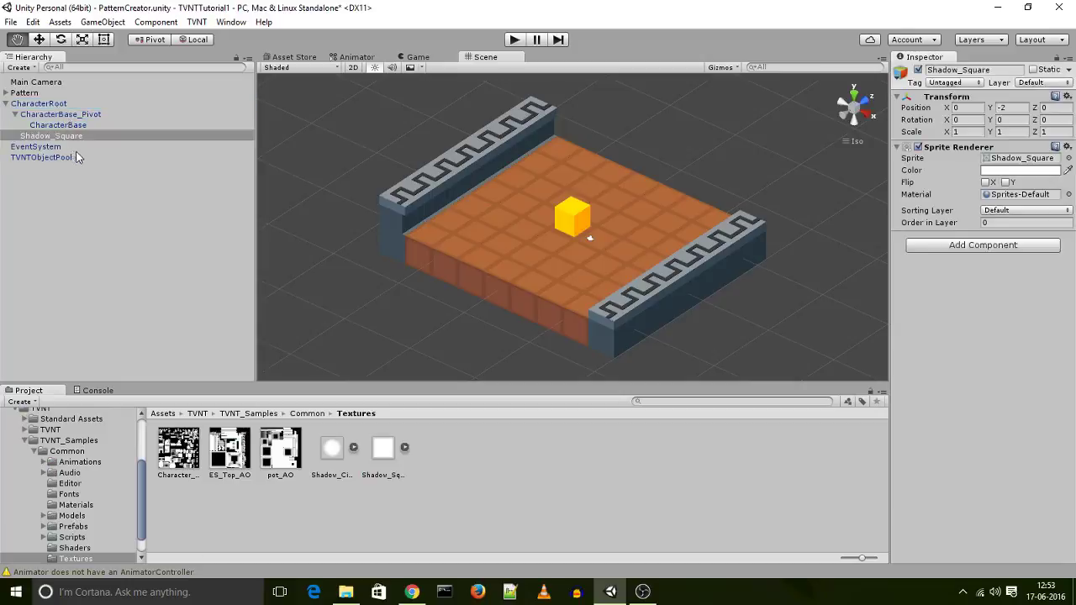
- Set the Shadow_Square Sprite Renderer colour to black
left_click(1003, 172)
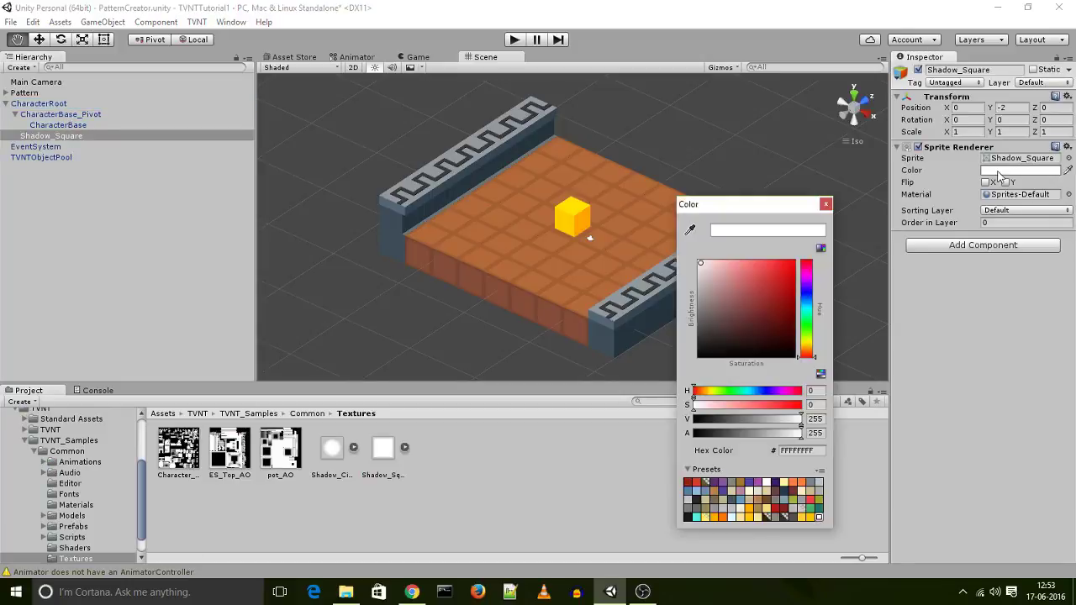
left_click_drag(706, 328, 685, 370)
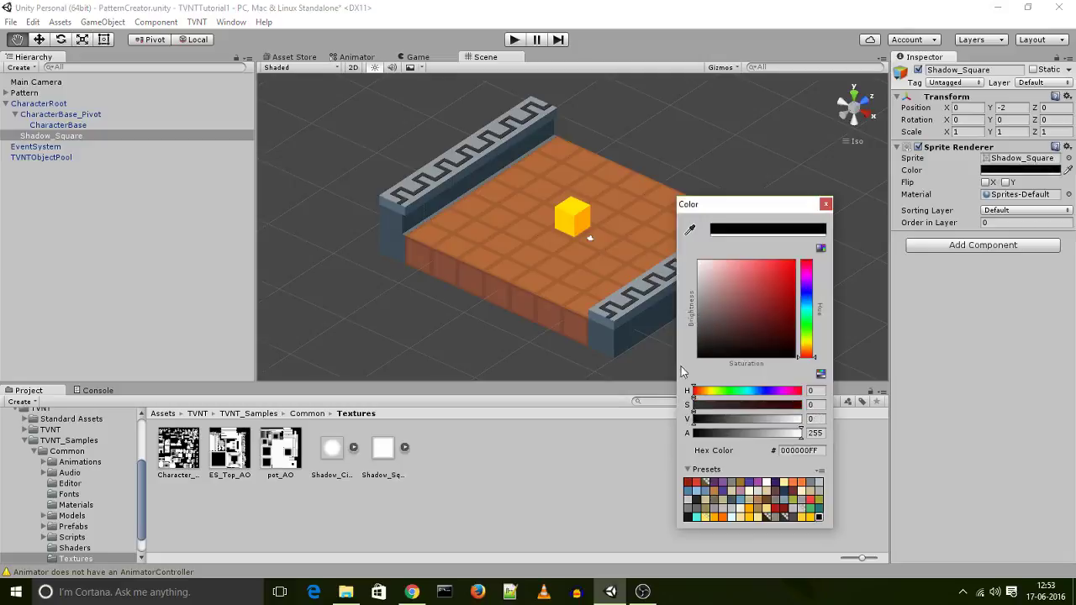
left_click(827, 205)
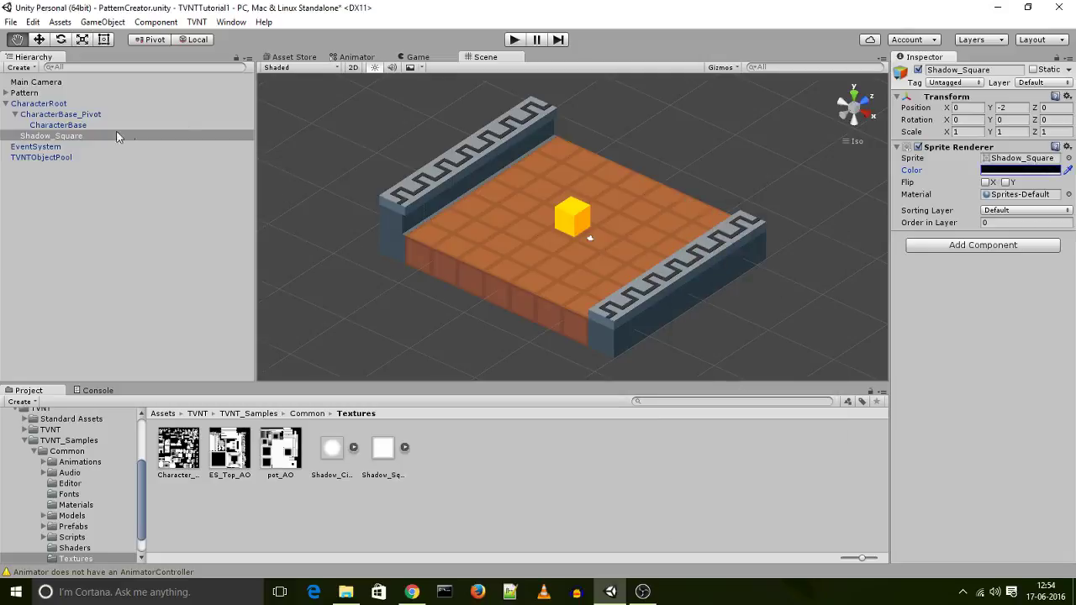
- Deactivate CharacterBase_Pivot to hide the cube, then select Shadow_Square
left_click(89, 115)
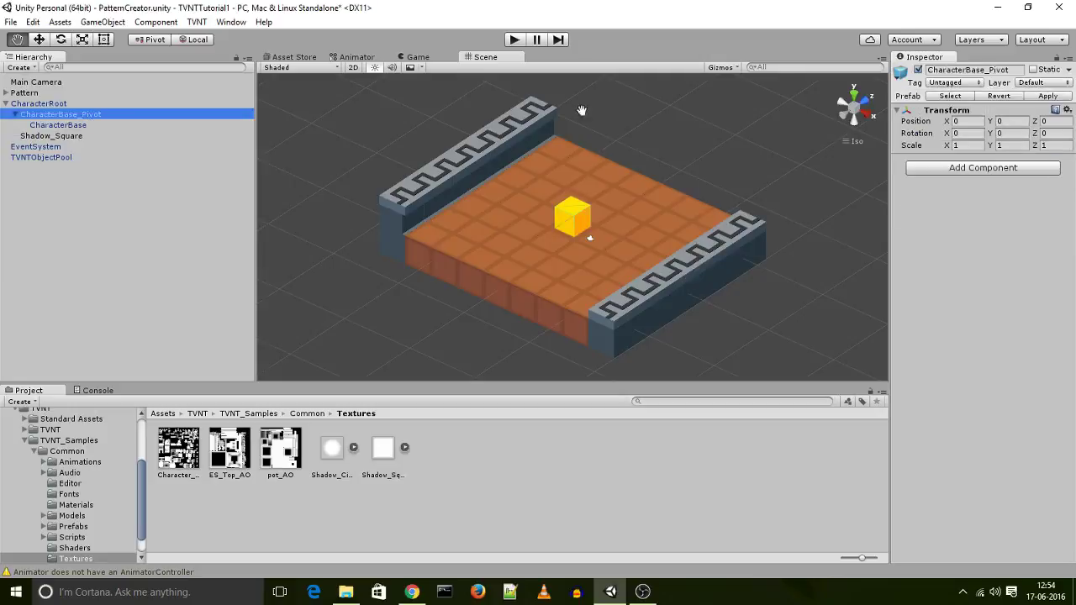
left_click(917, 69)
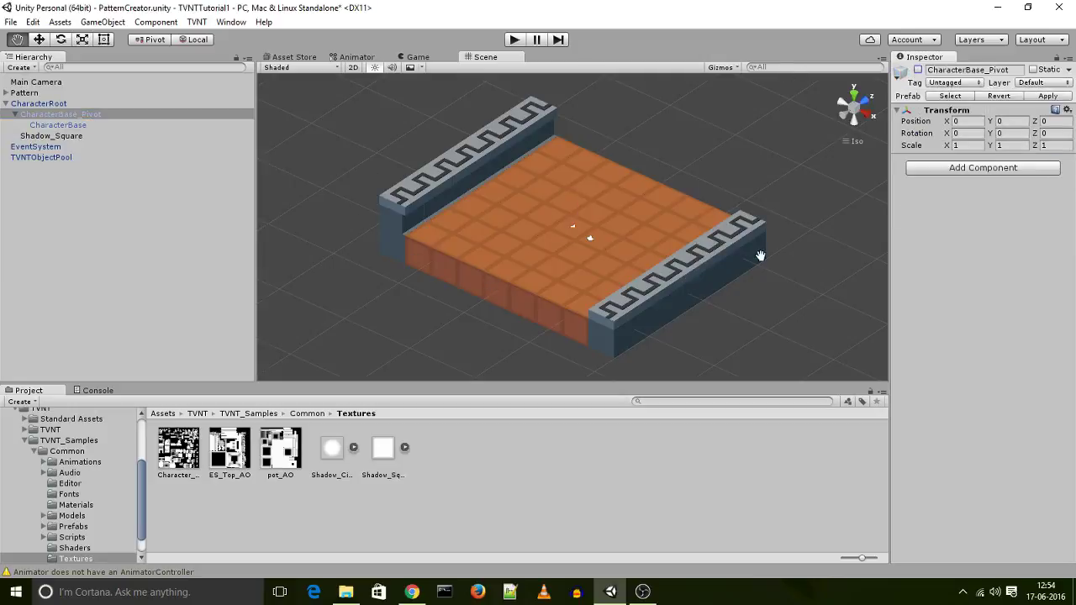
scroll(504, 291, "up", 8)
scroll(503, 291, "up", 4)
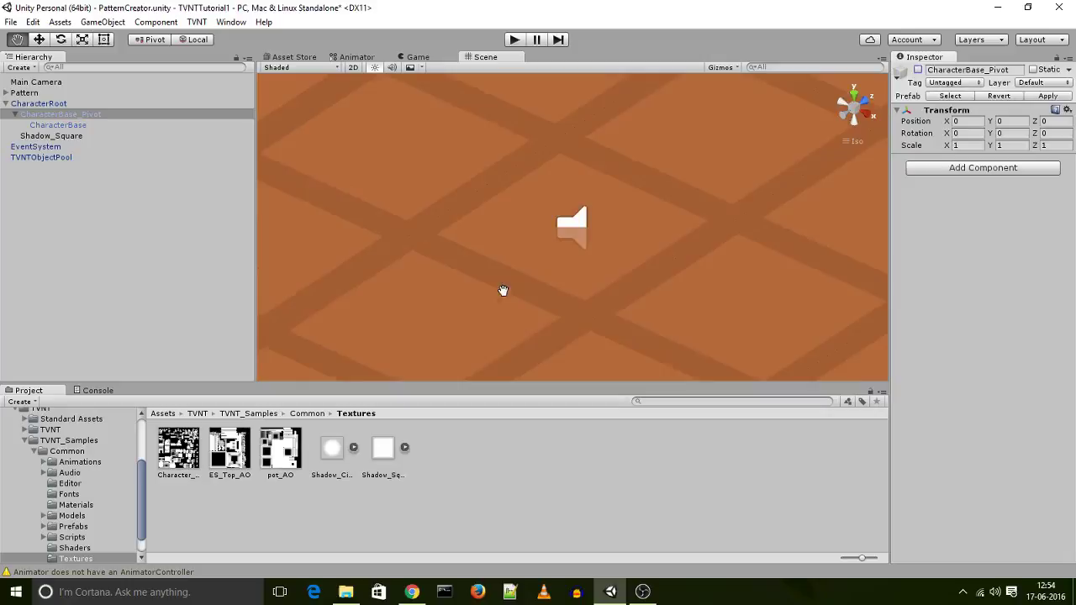
left_click(49, 136)
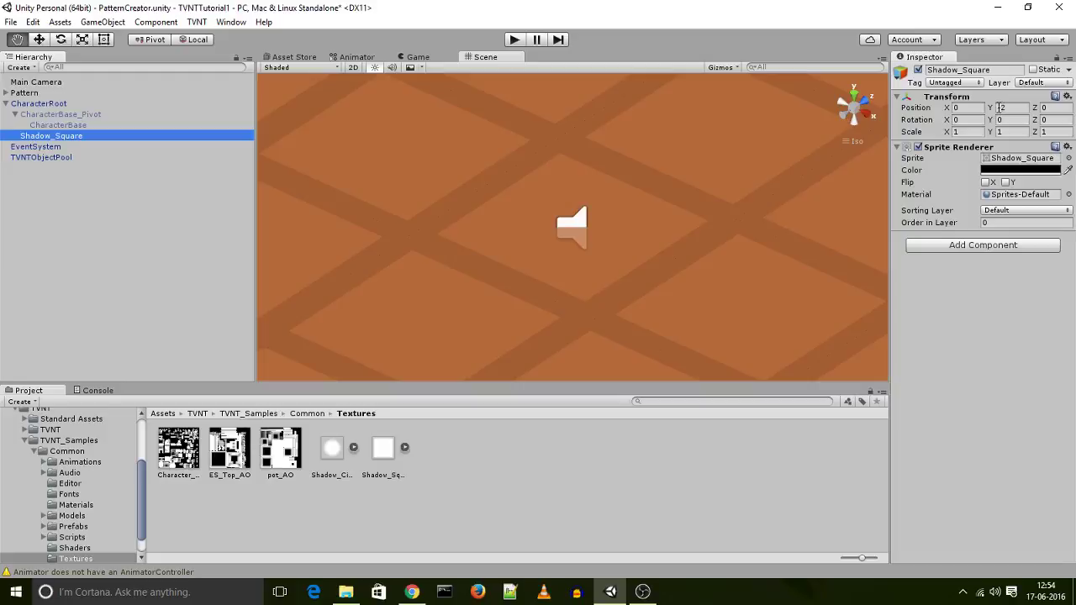
- Make Shadow_Square CharacterRoot's first child, set Rotation X to 90 and nudge Position Y
left_click(46, 106)
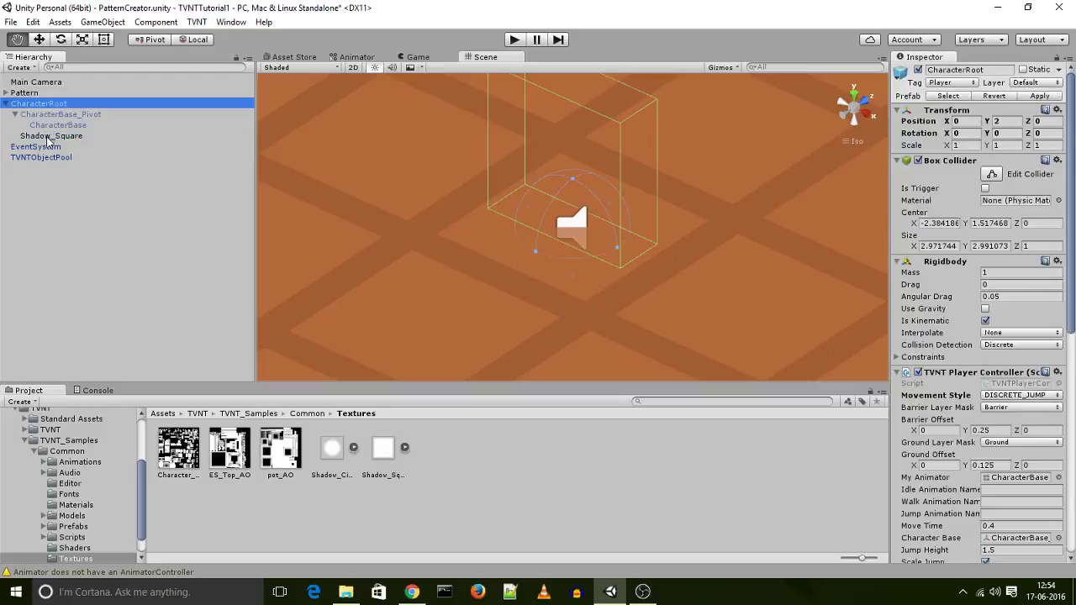
left_click_drag(49, 141, 51, 109)
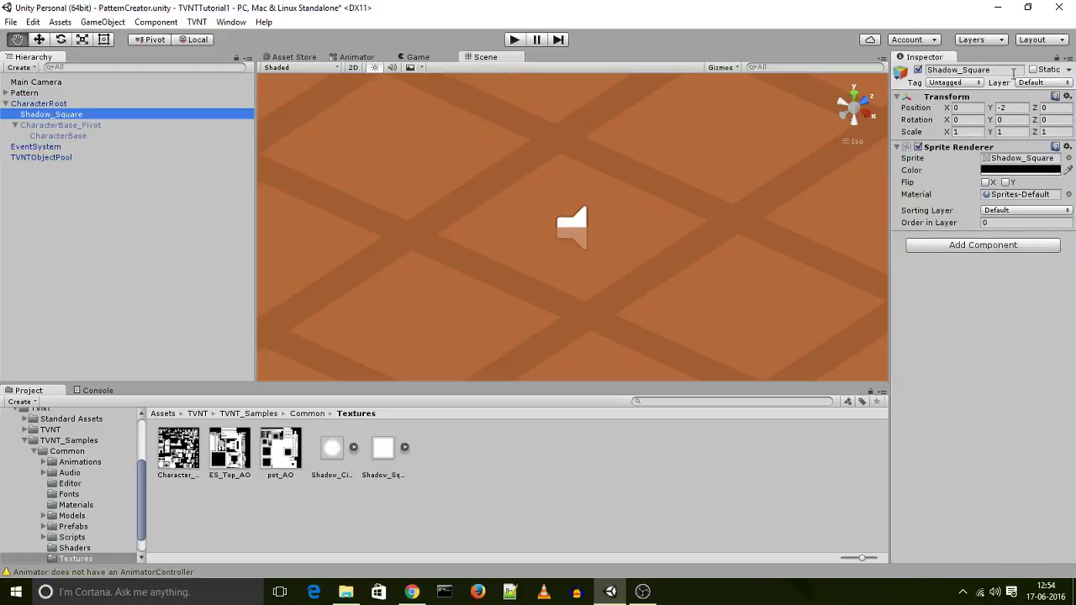
left_click(1013, 108)
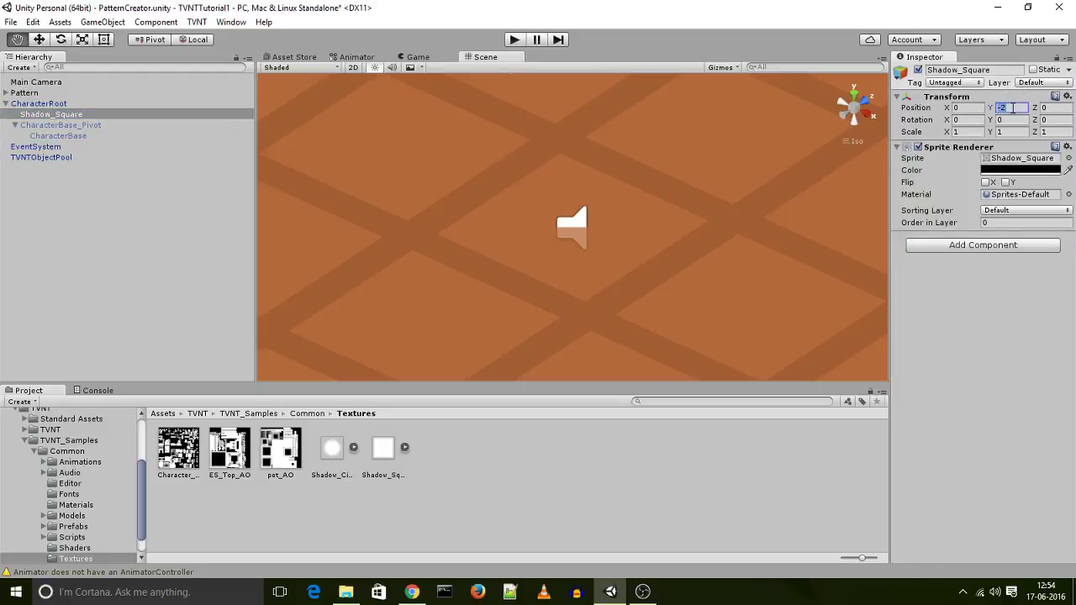
type("0")
left_click_drag(945, 122, 305, 170)
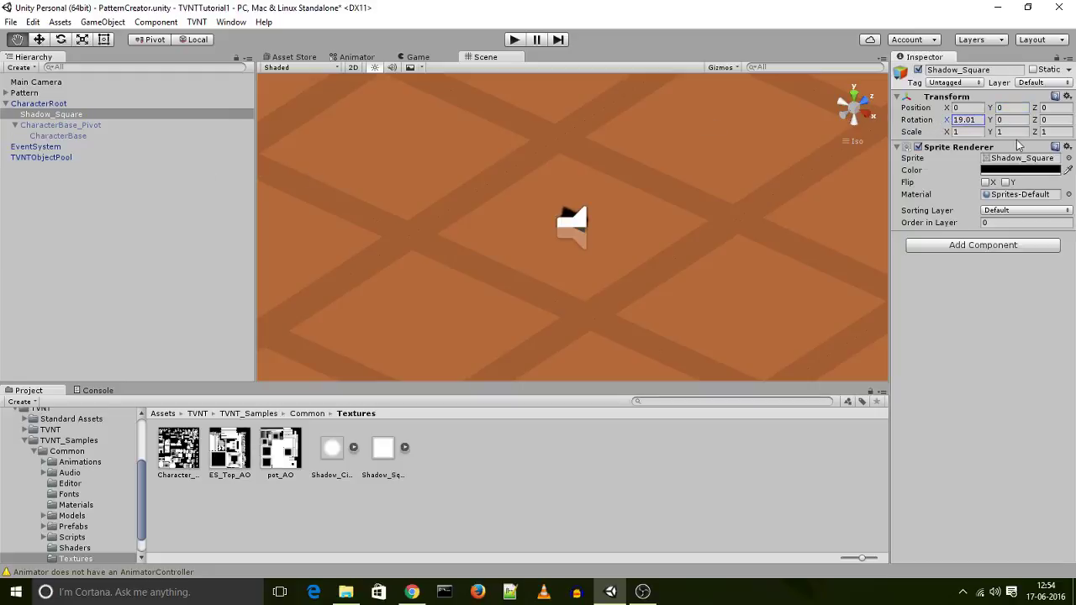
left_click(980, 120)
type("90")
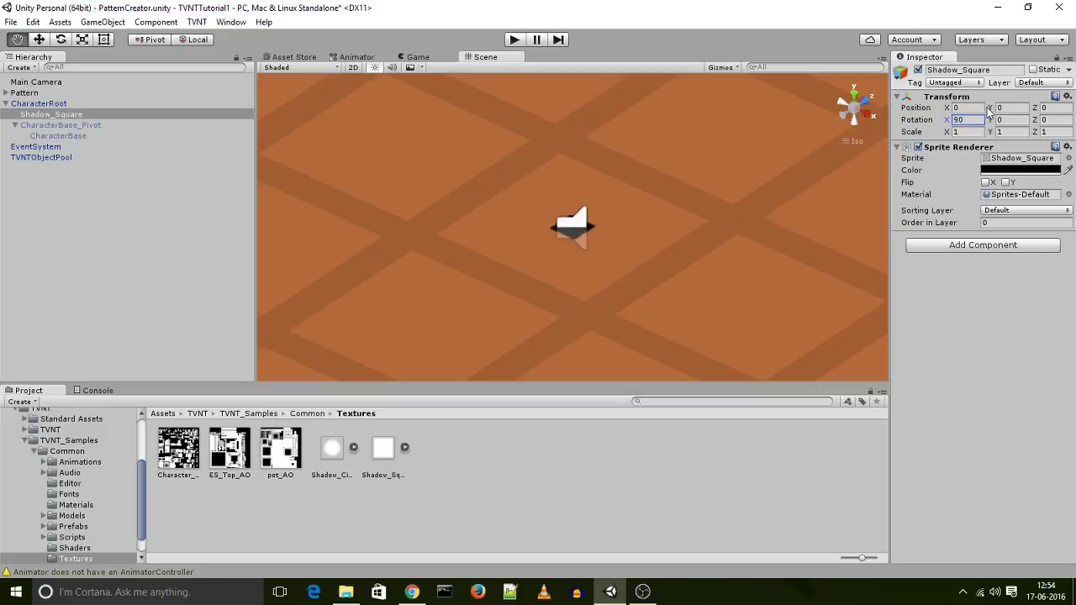
left_click(995, 109)
left_click_drag(991, 112, 996, 111)
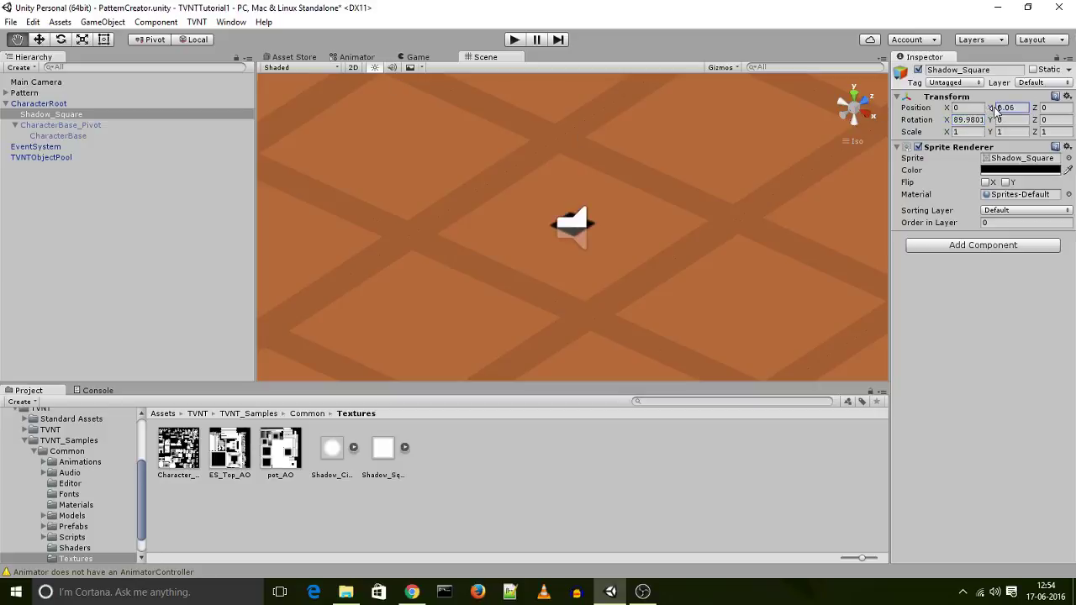
- Scale the shadow up to about 5.45, reactivate the cube, and lower the shadow to Y 0.01
left_click(83, 40)
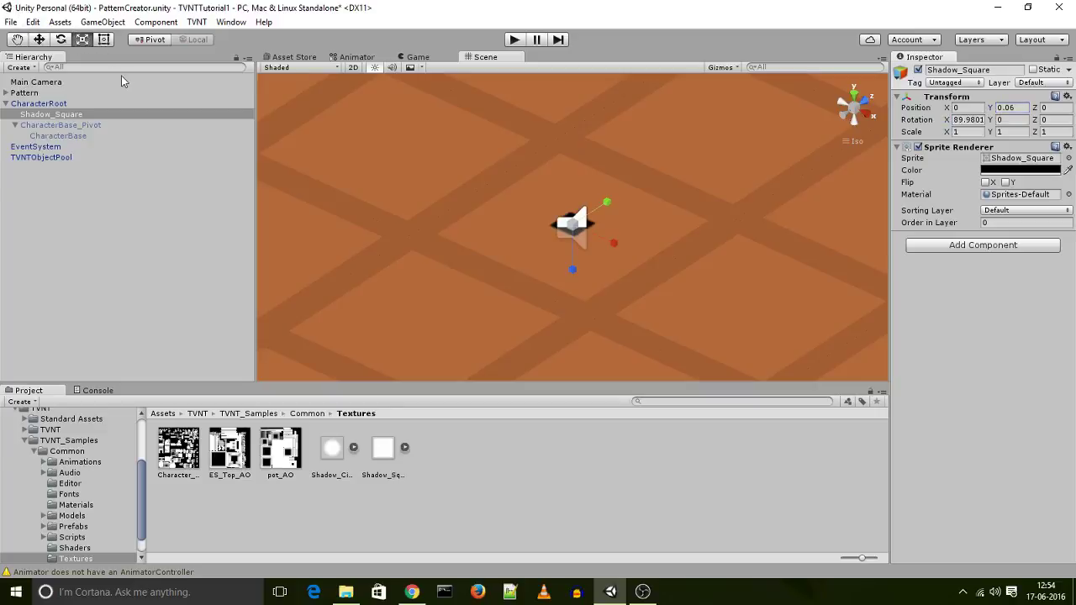
left_click_drag(572, 231, 809, 375)
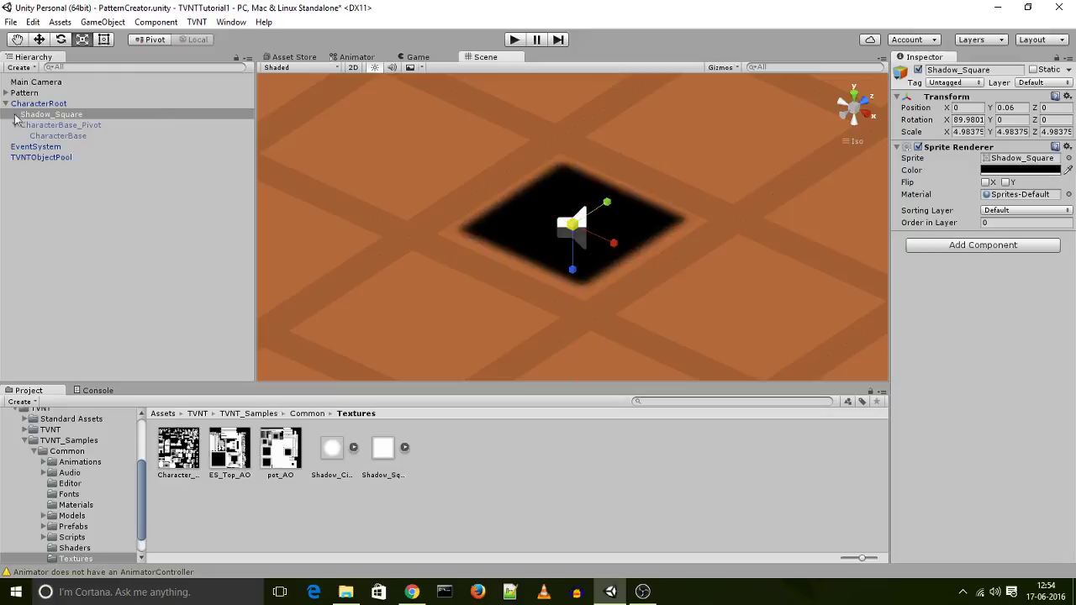
left_click(93, 126)
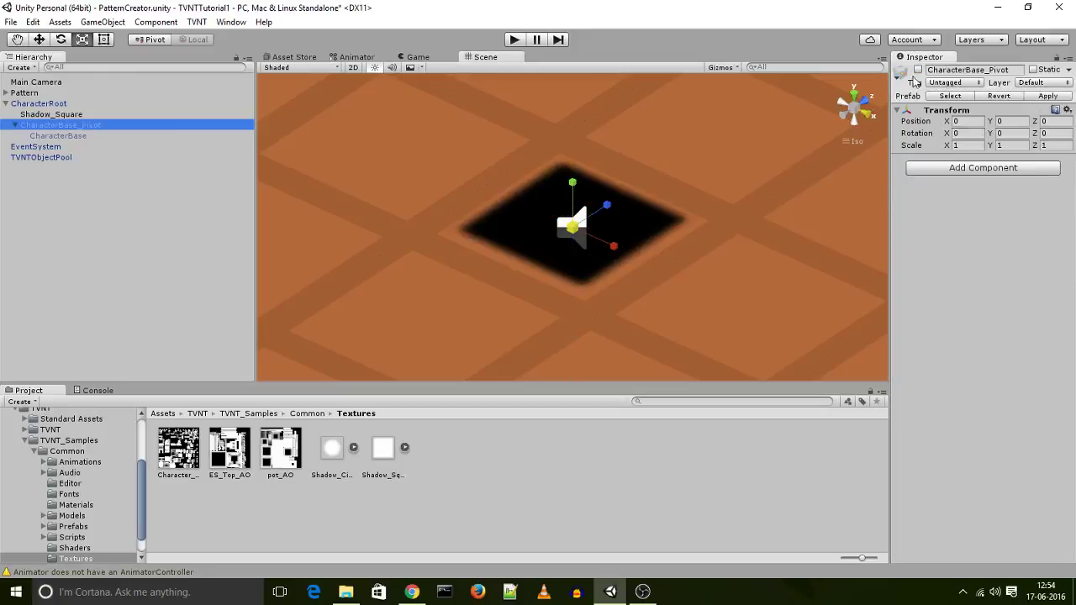
left_click(918, 70)
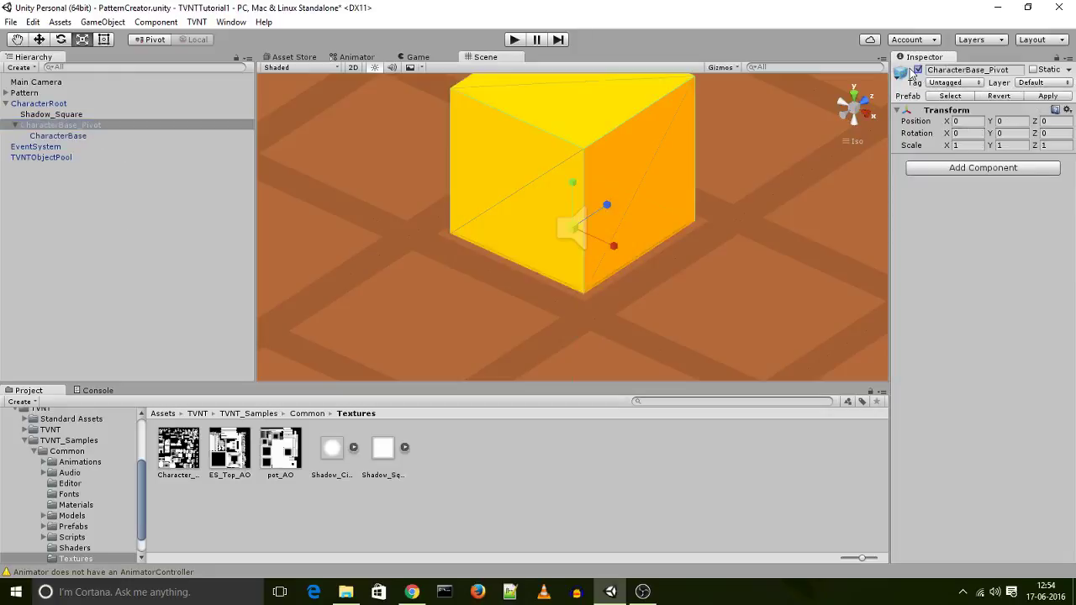
left_click(59, 113)
left_click_drag(578, 232, 578, 226)
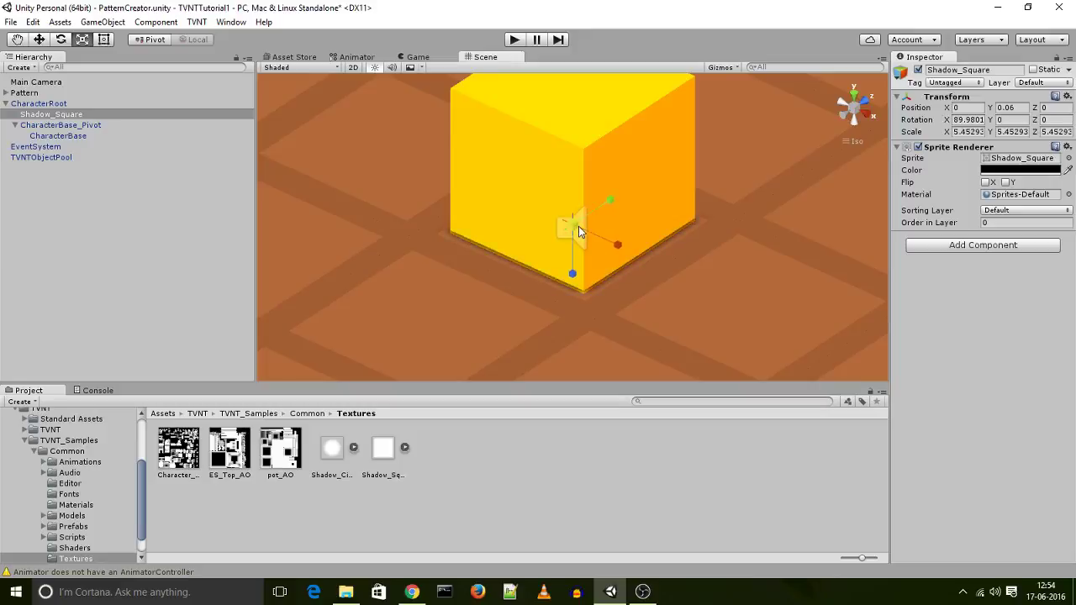
left_click(38, 40)
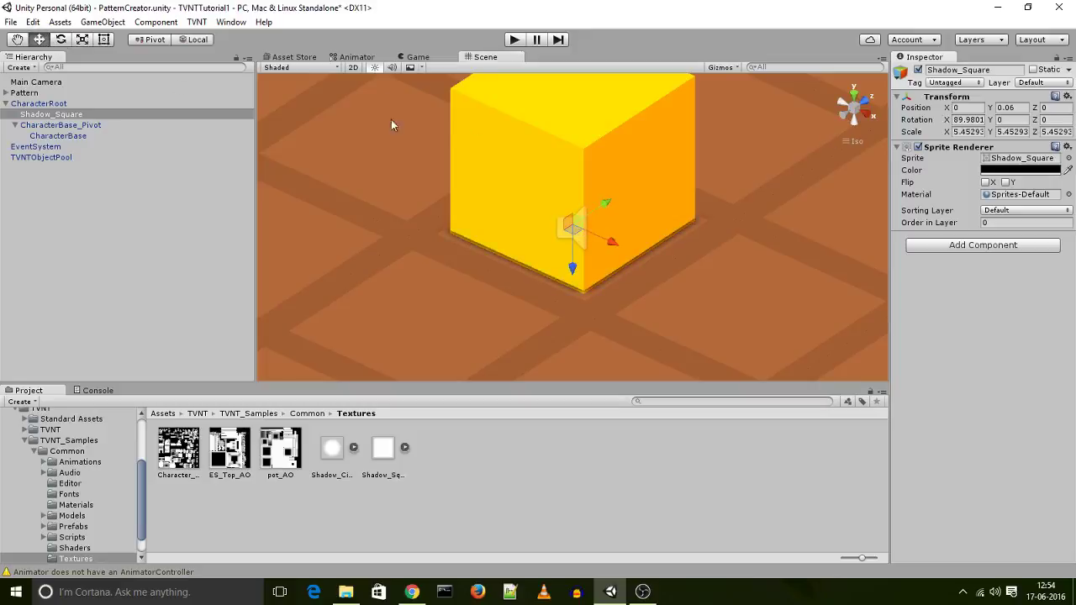
left_click_drag(573, 267, 574, 270)
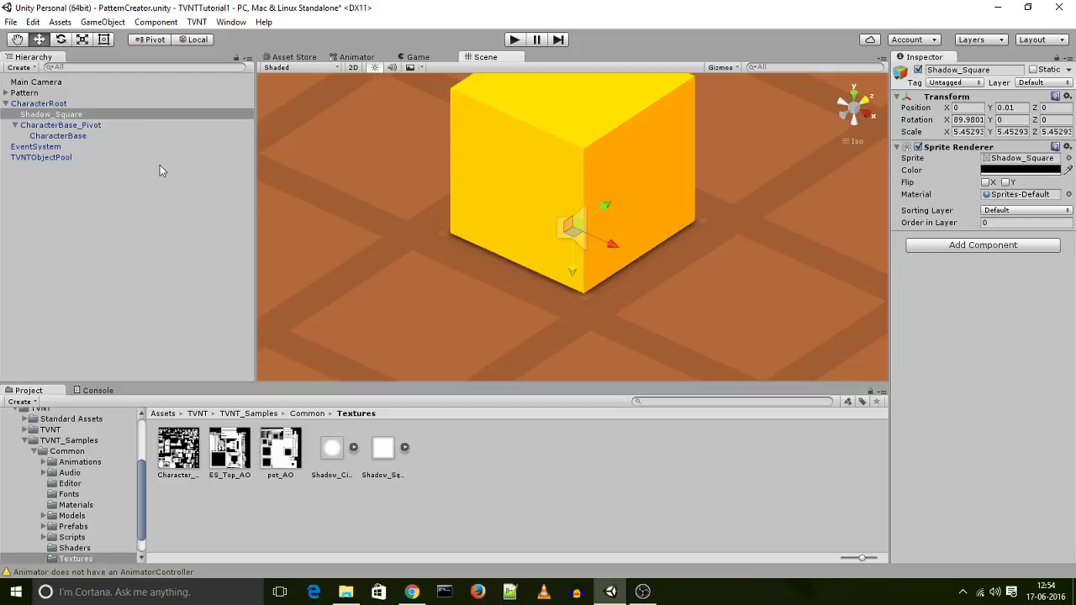
- Hide the cube and set Shadow_Square's colour alpha to 117
left_click(103, 125)
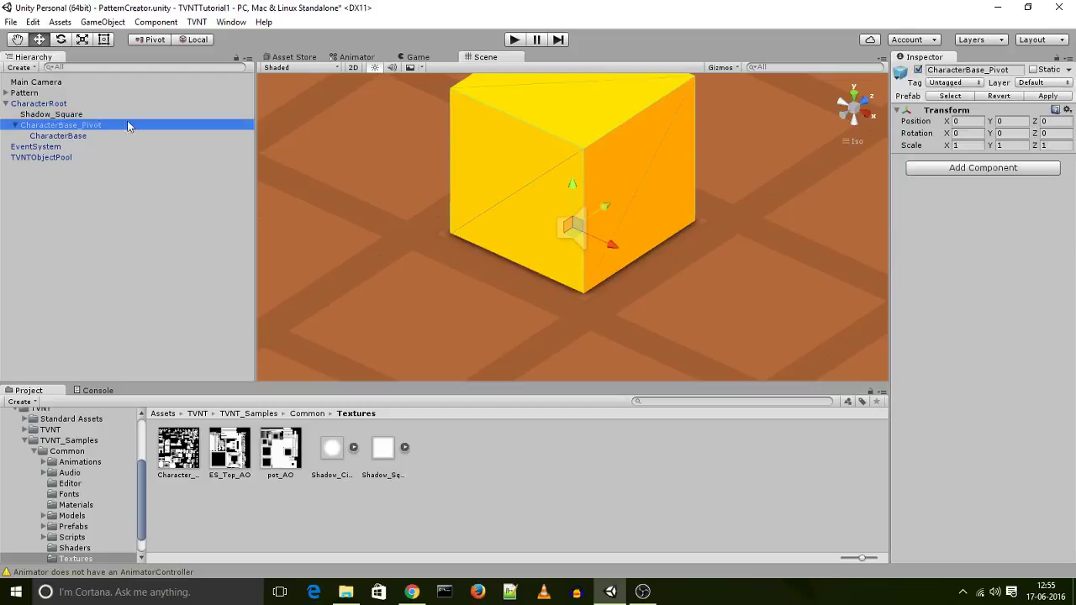
left_click(918, 70)
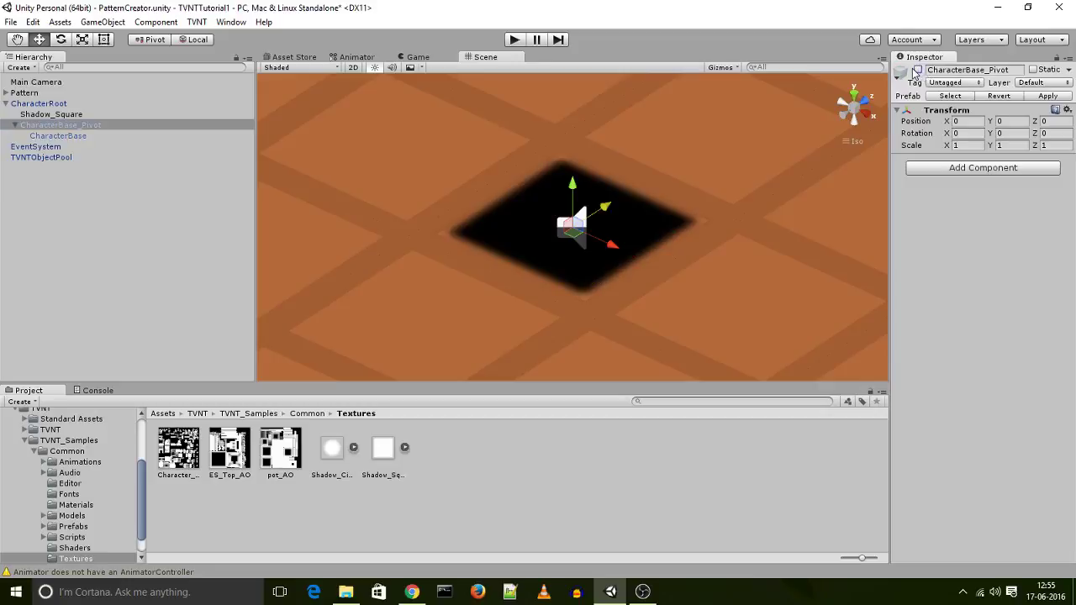
left_click(49, 114)
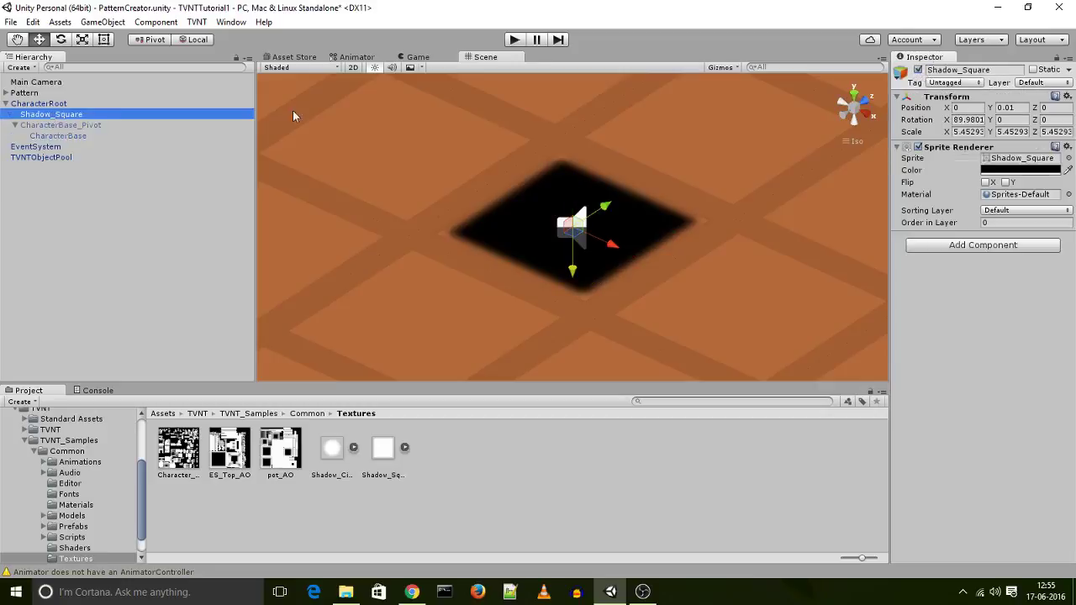
left_click(1008, 171)
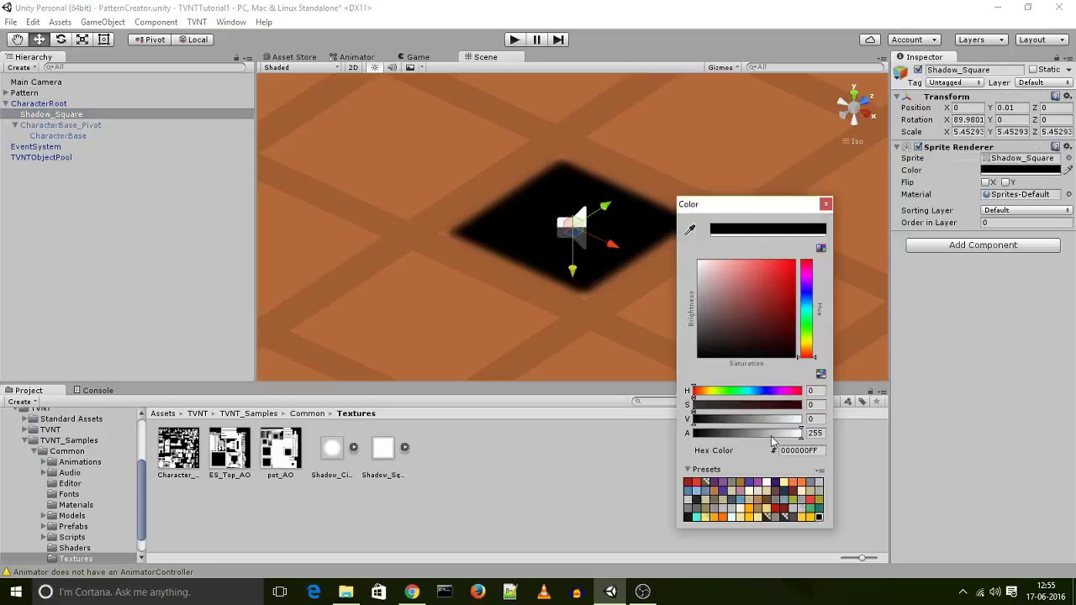
left_click(760, 432)
left_click_drag(761, 432, 742, 432)
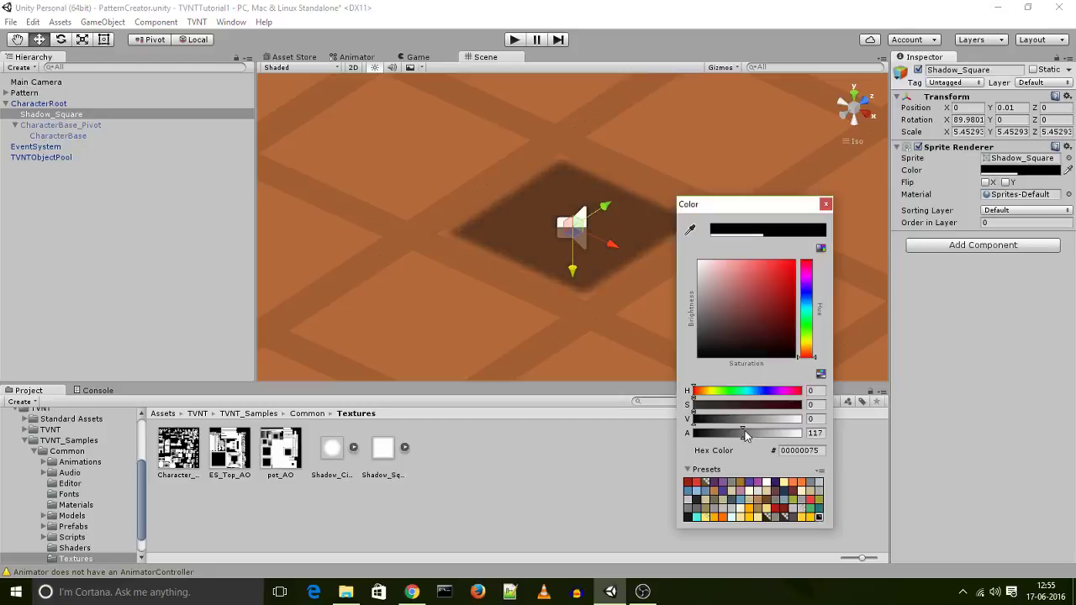
left_click(825, 205)
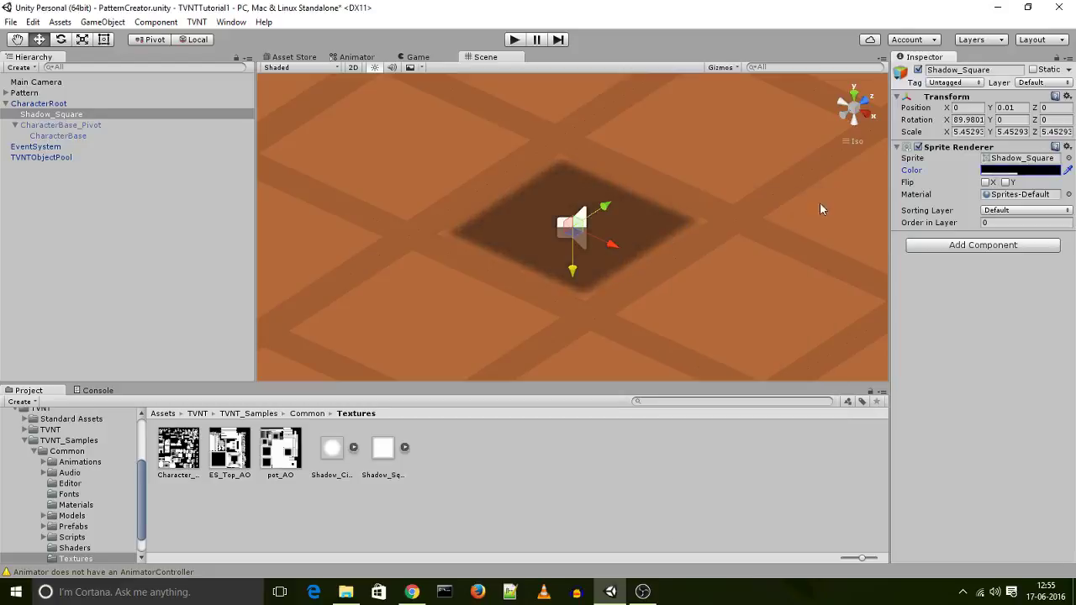
- Reactivate CharacterBase_Pivot, apply CharacterRoot's changes to the prefab, and start Play mode
left_click(52, 126)
left_click(918, 70)
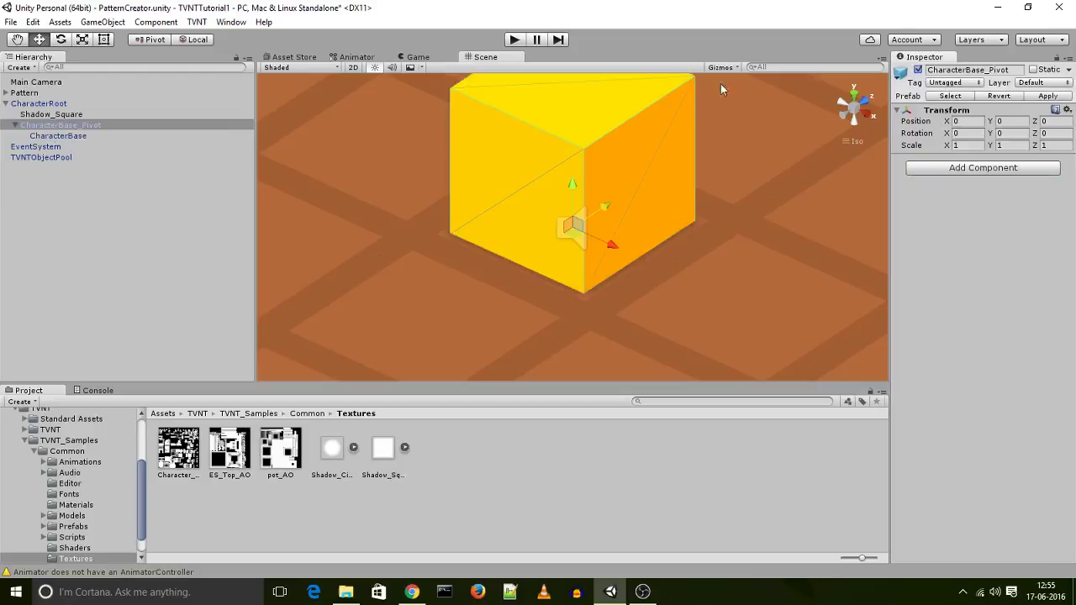
left_click(23, 102)
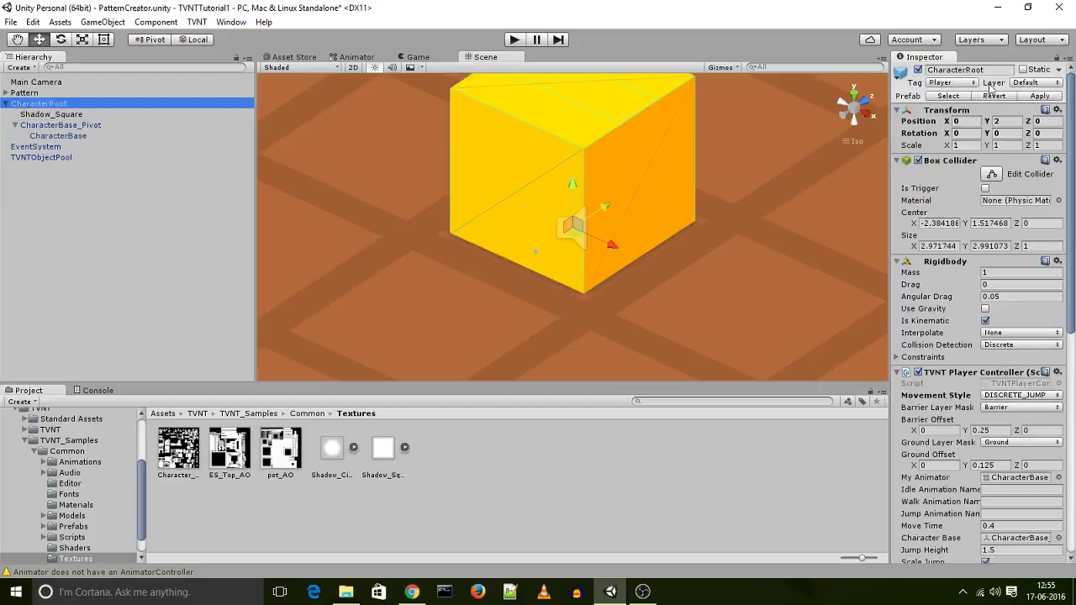
left_click(1028, 96)
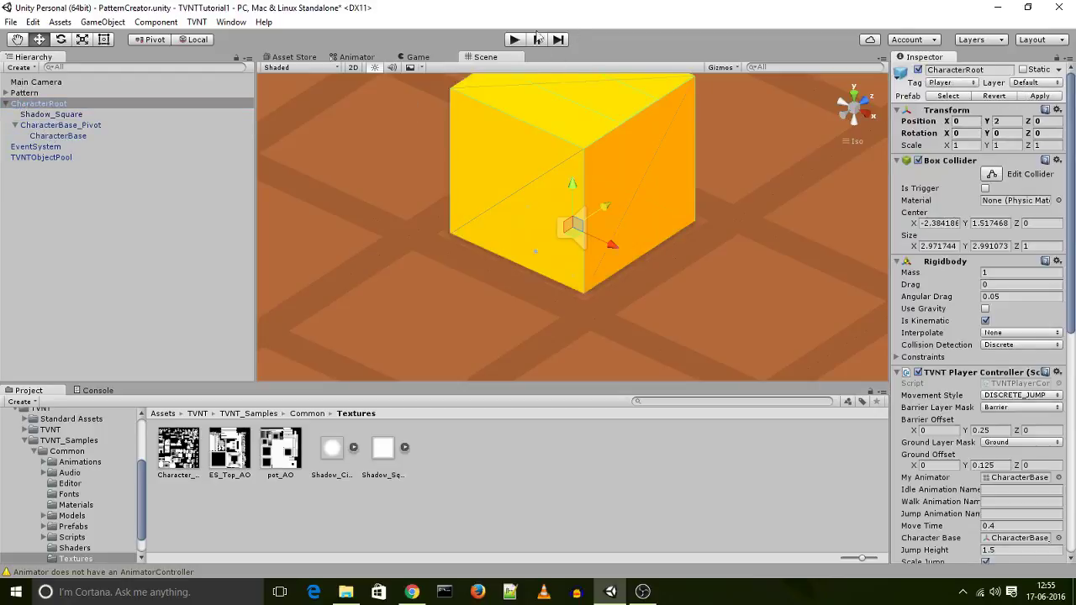
left_click(512, 41)
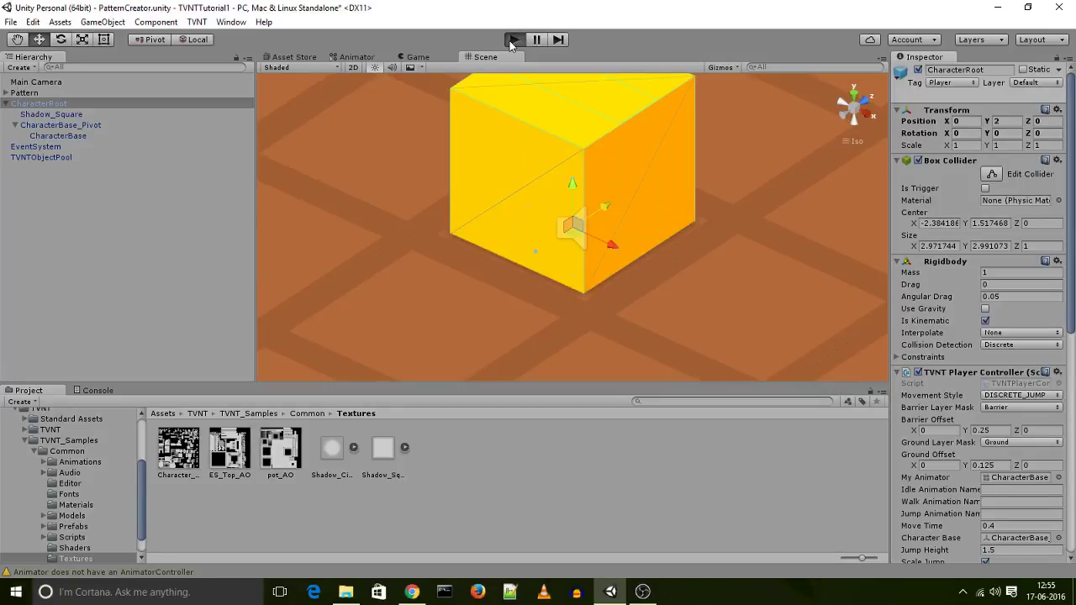
key("Up")
key("Up")
key("Up")
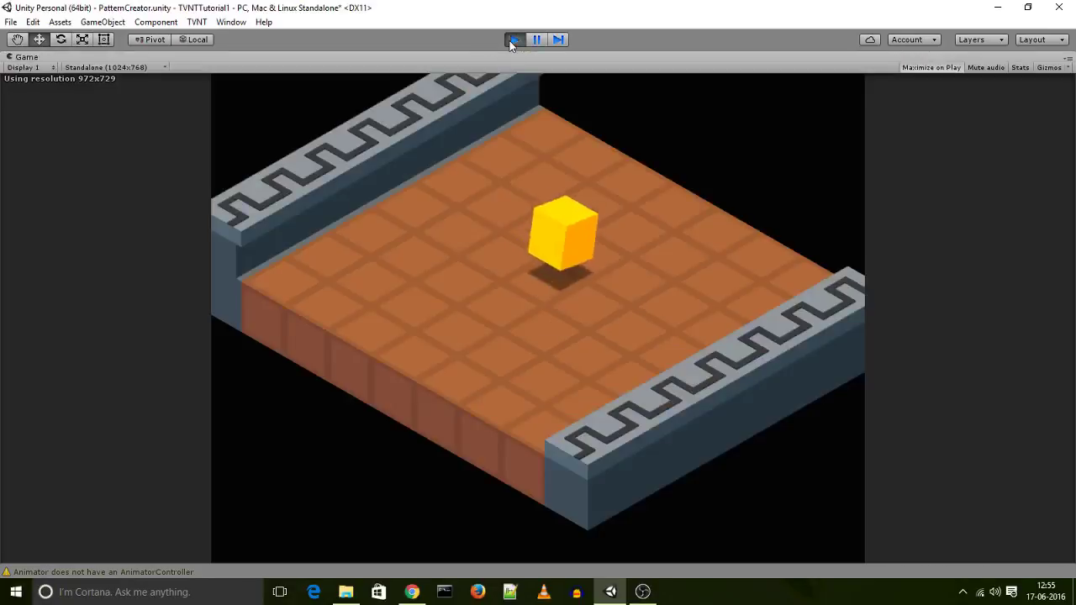
key("Right")
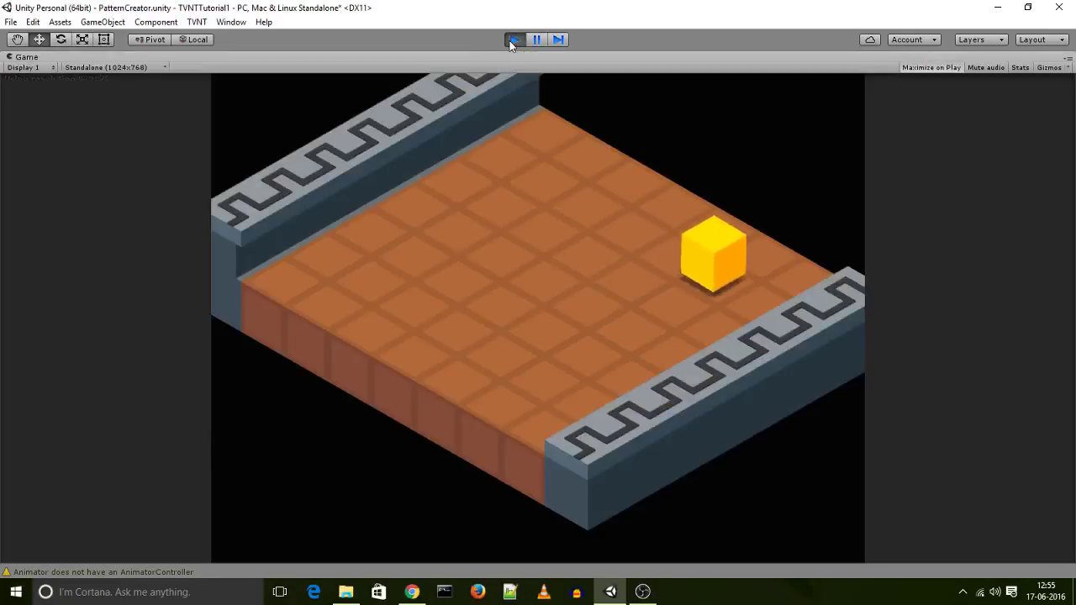
key("Down")
key("Down")
key("Down")
key("Down")
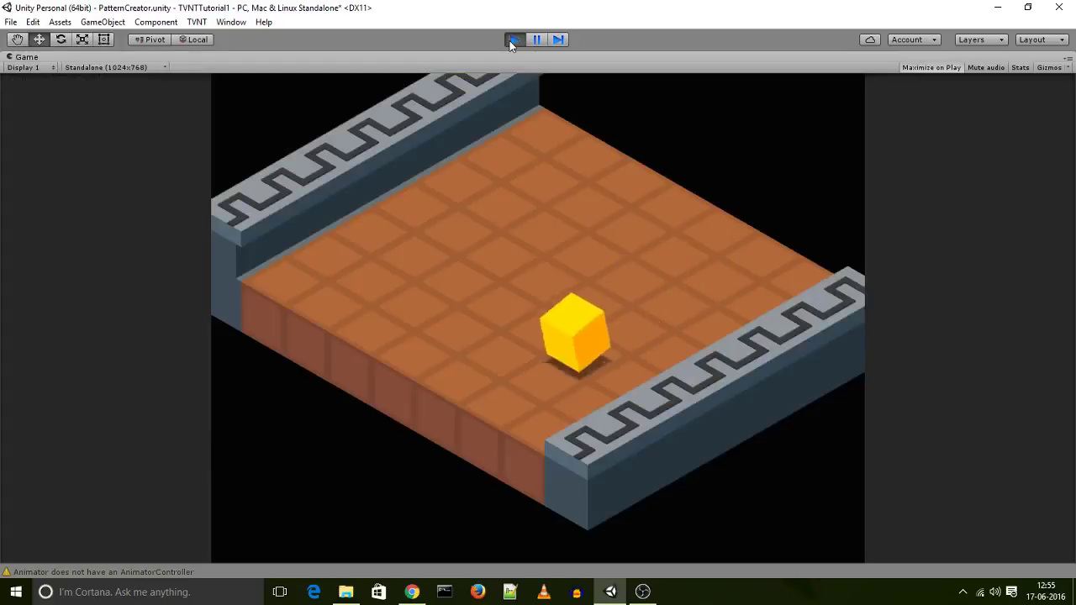
key("Left")
key("Left")
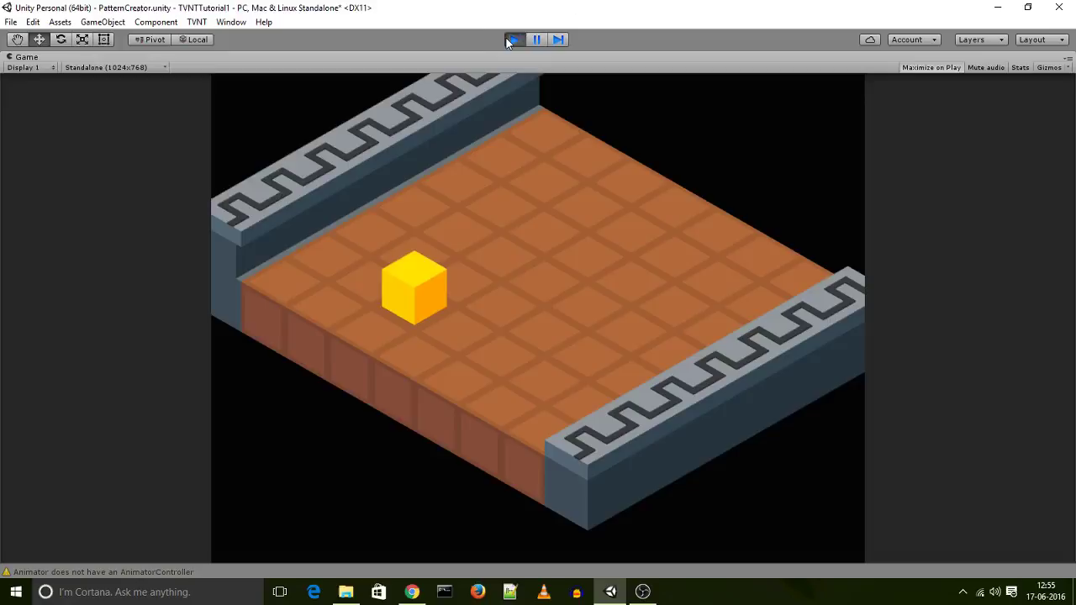
left_click(508, 39)
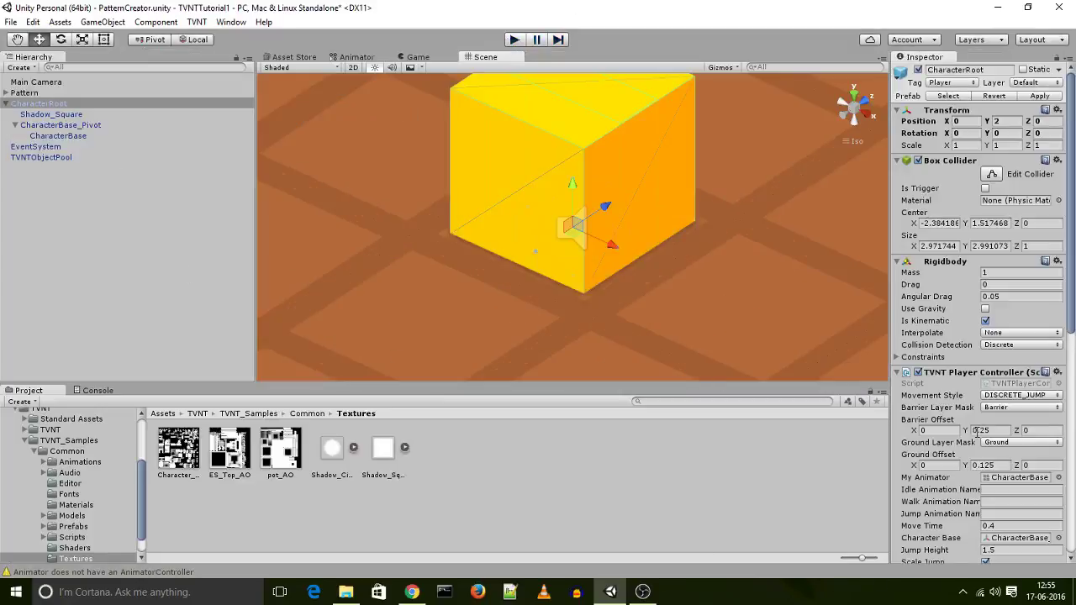
- Drag popSound from the SoundFXs folder into the controller's Jump Sound field and run the game
scroll(975, 434, "down", 10)
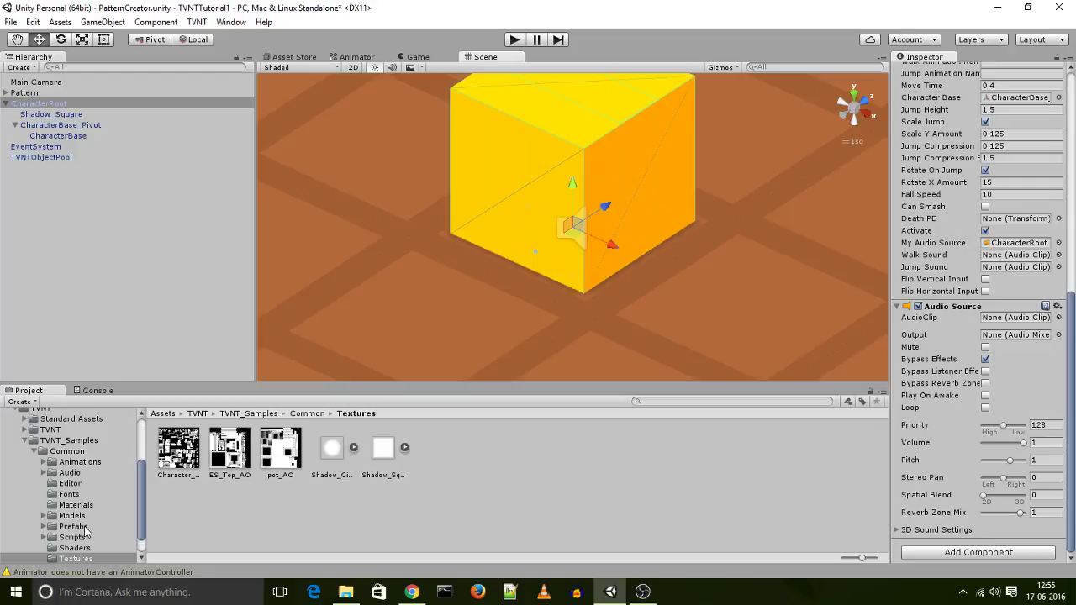
left_click(71, 474)
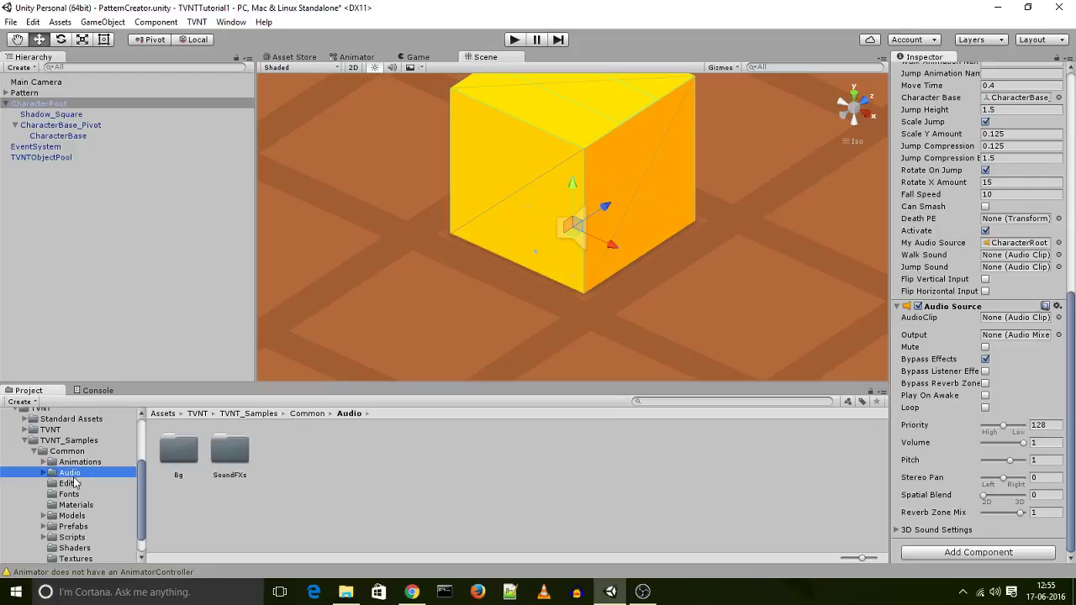
double_click(174, 458)
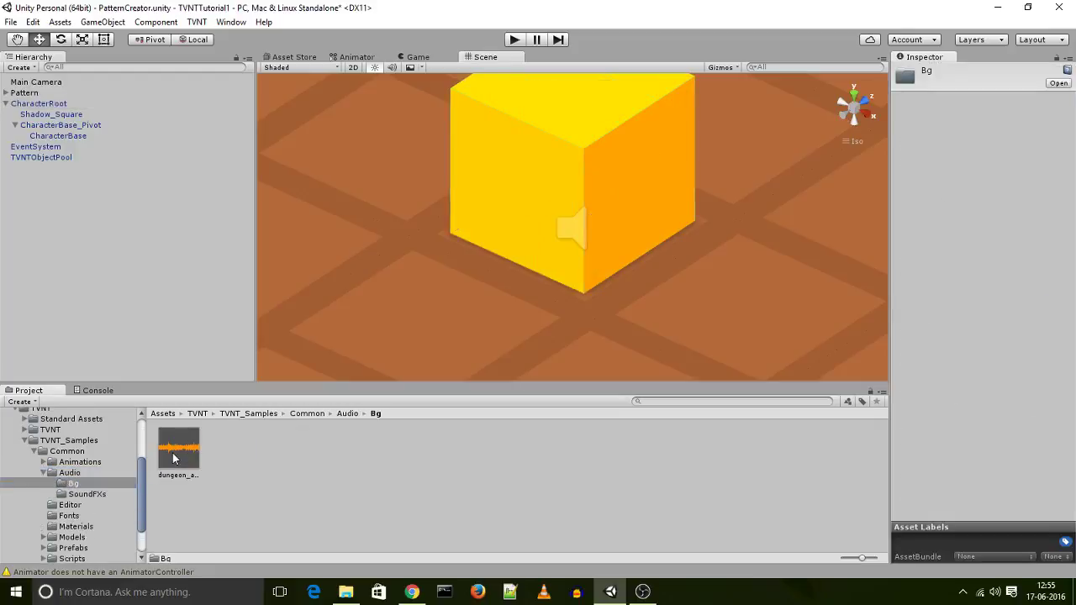
left_click(87, 494)
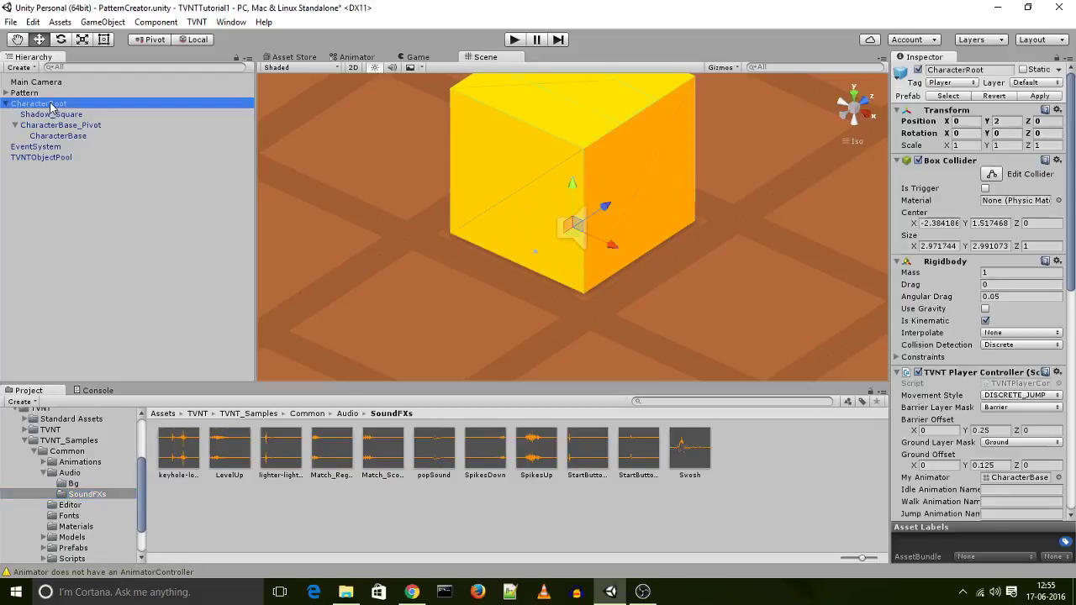
scroll(1008, 391, "down", 8)
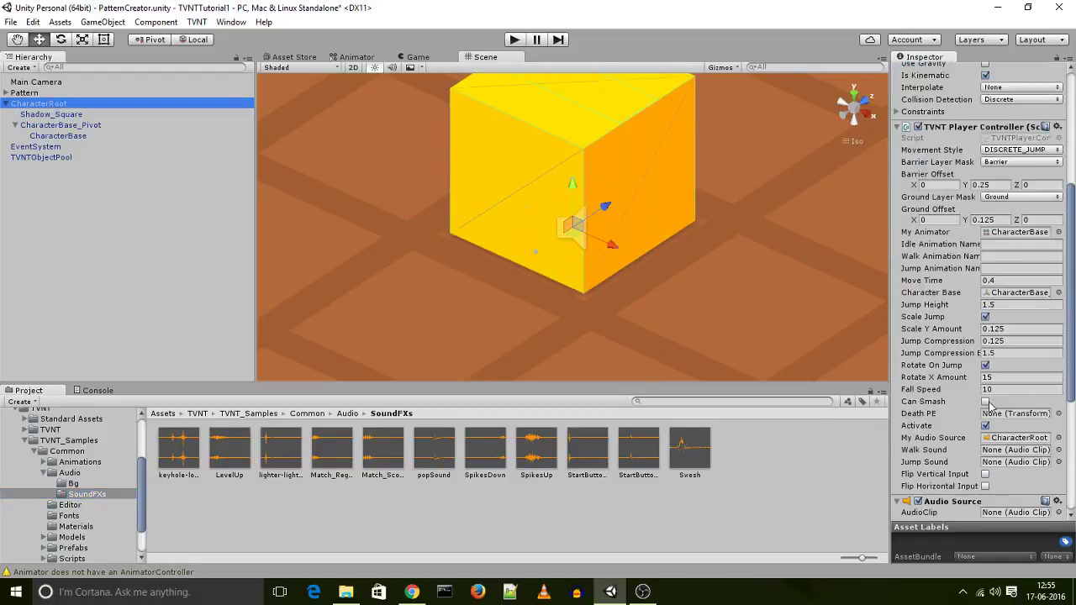
left_click_drag(422, 455, 1005, 352)
left_click(514, 39)
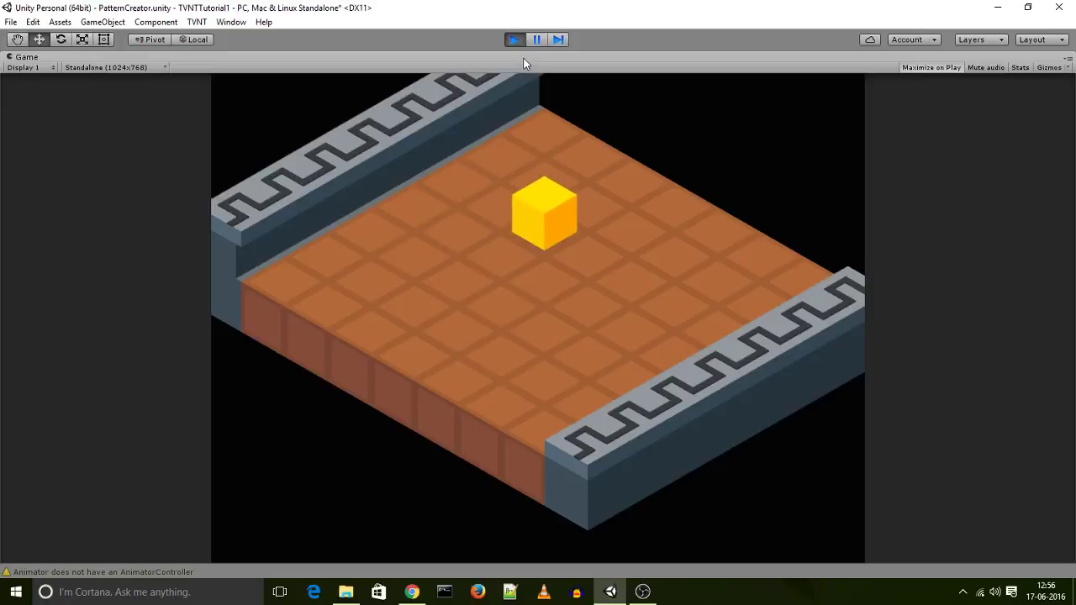
- Toggle the Play button off to leave Play mode and return to the scene editor
left_click(512, 41)
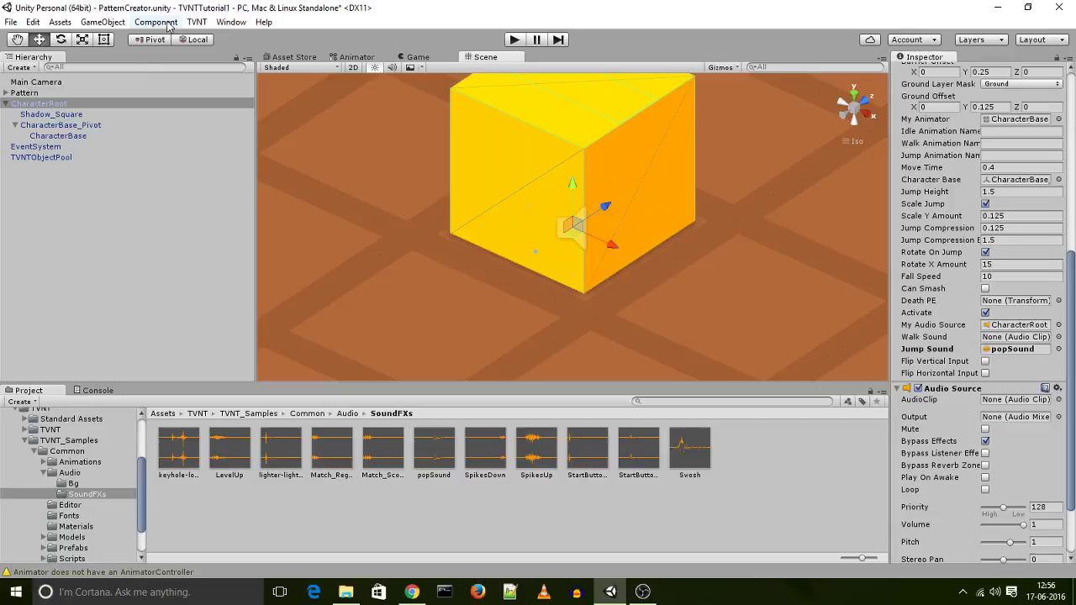
- Open the Animation window from the Window menu and resize it over the scene
left_click(234, 22)
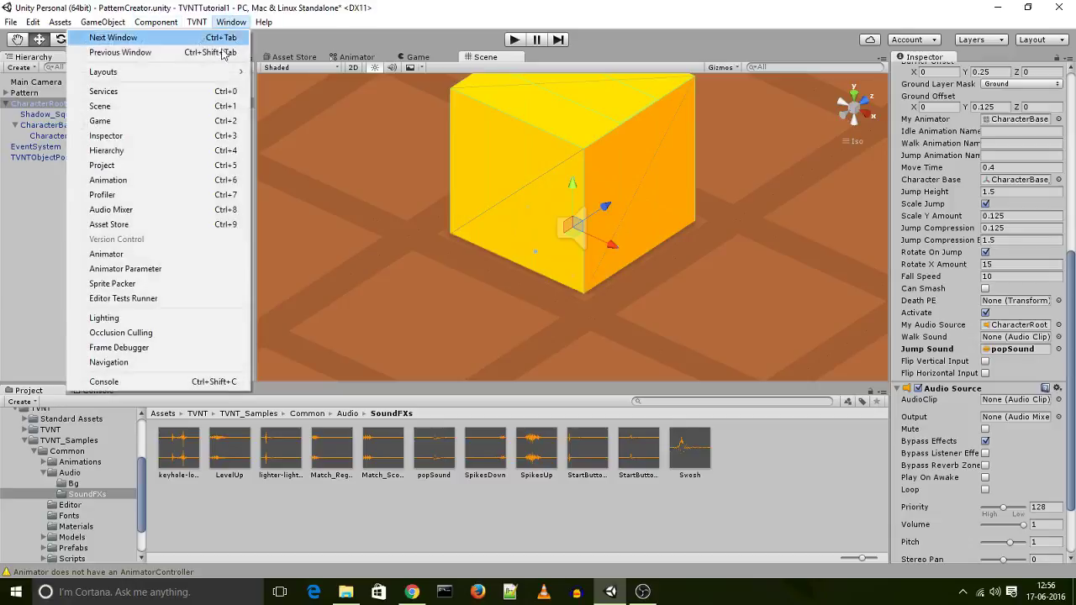
left_click(130, 180)
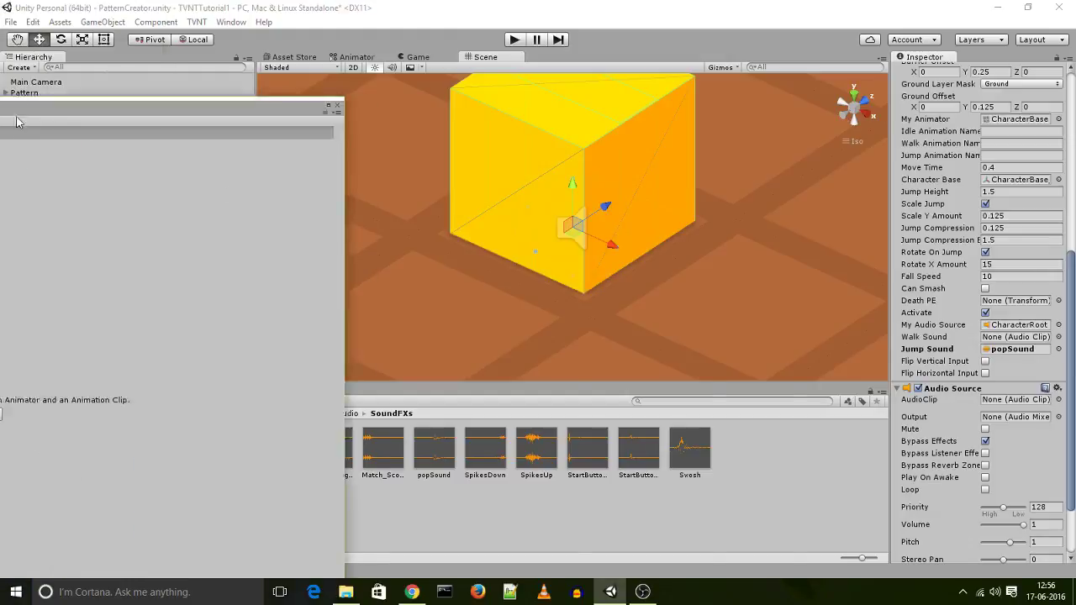
left_click_drag(767, 195, 973, 97)
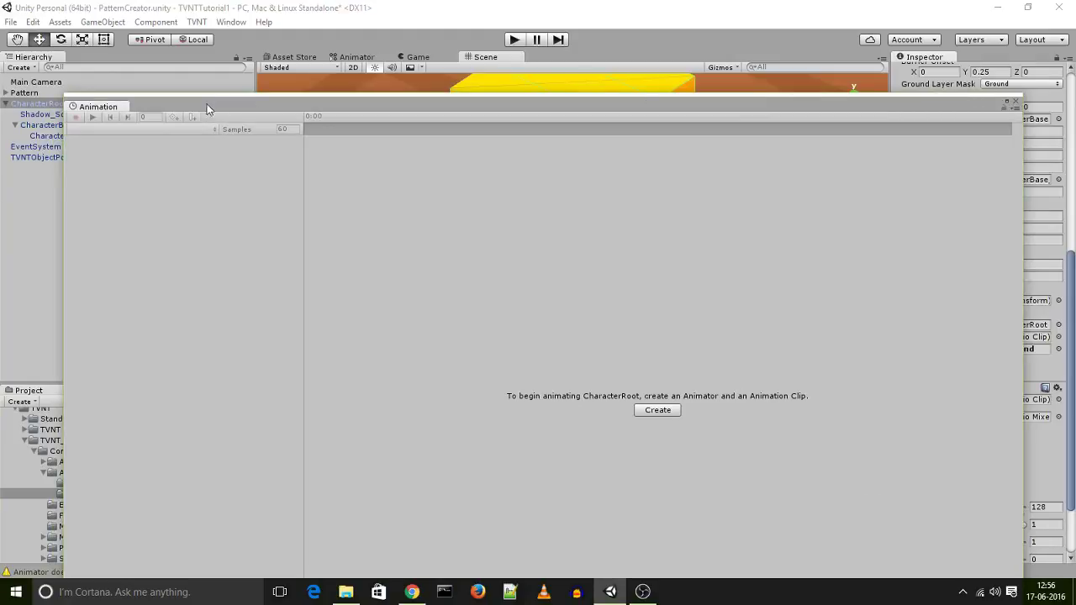
left_click_drag(240, 96, 281, 65)
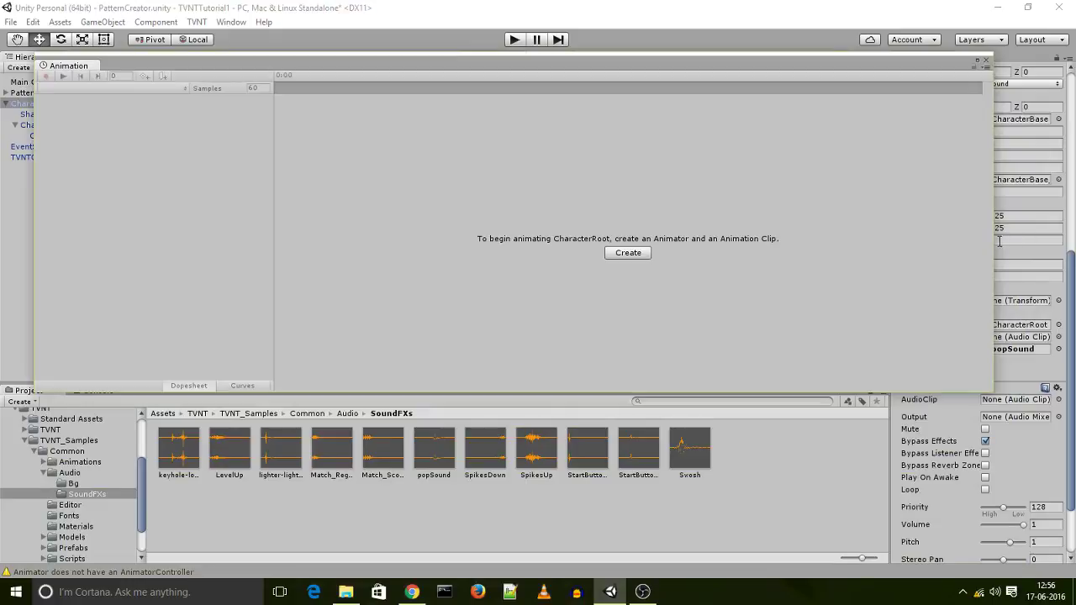
left_click_drag(997, 241, 546, 239)
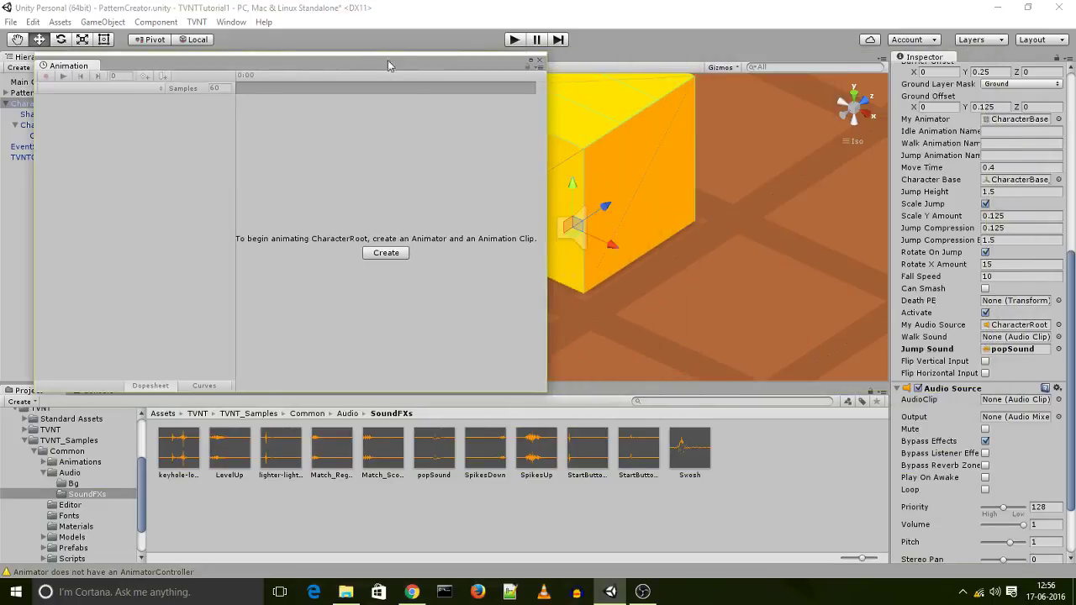
left_click_drag(388, 60, 566, 198)
- Create a new animation clip named Idle in the Assets/TEMP folder
left_click(561, 386)
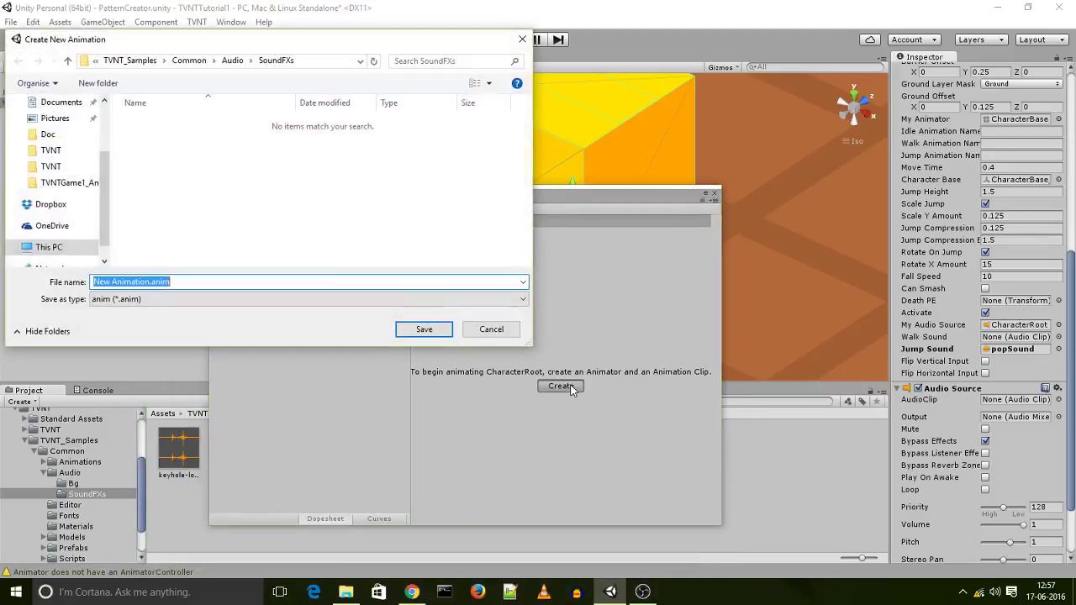
left_click(135, 61)
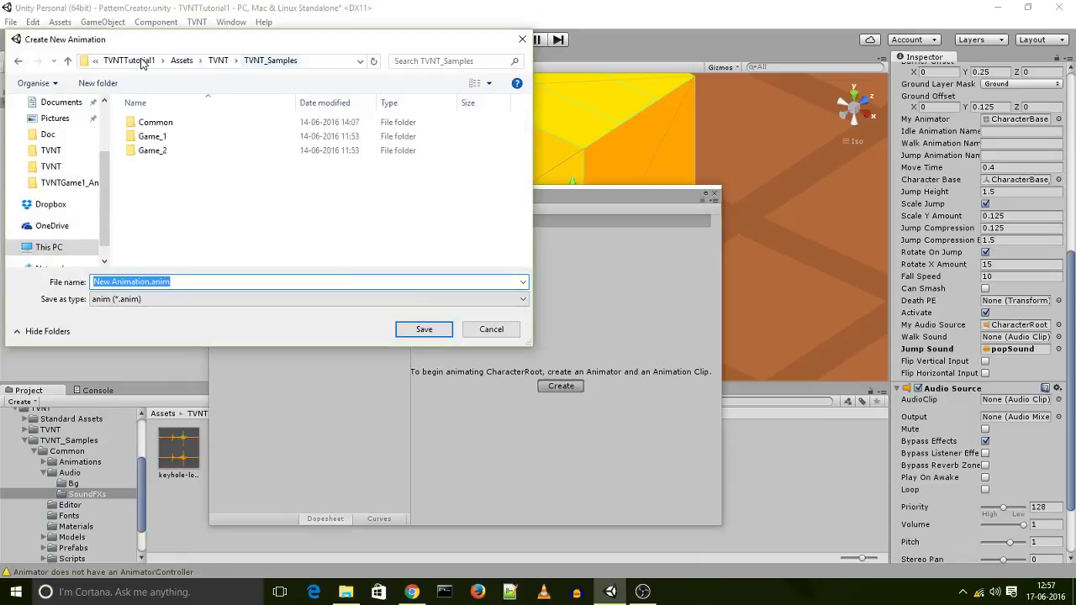
left_click(186, 66)
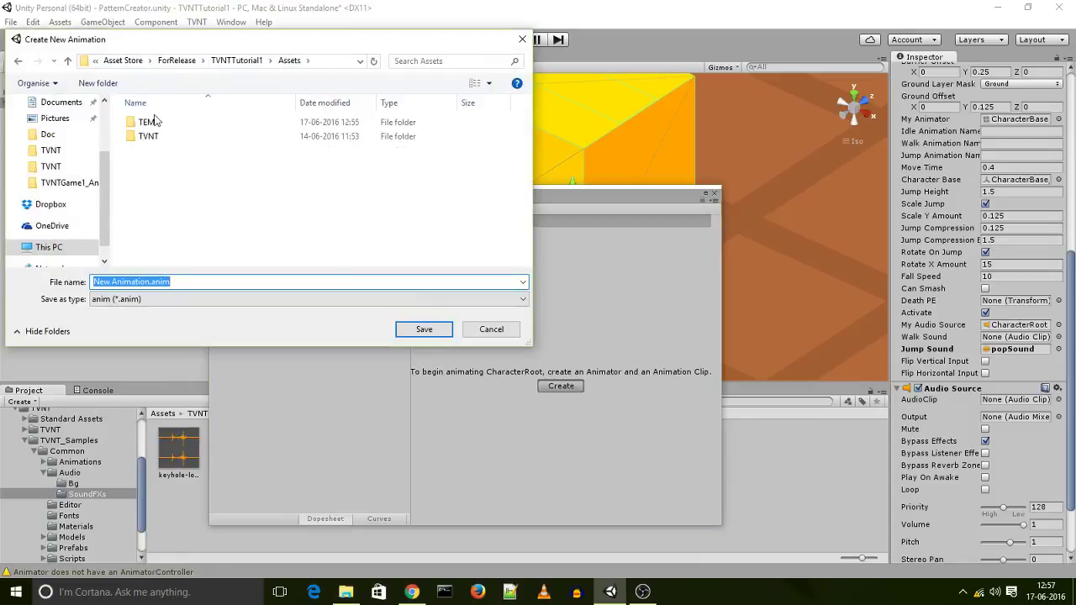
double_click(151, 122)
left_click(146, 281)
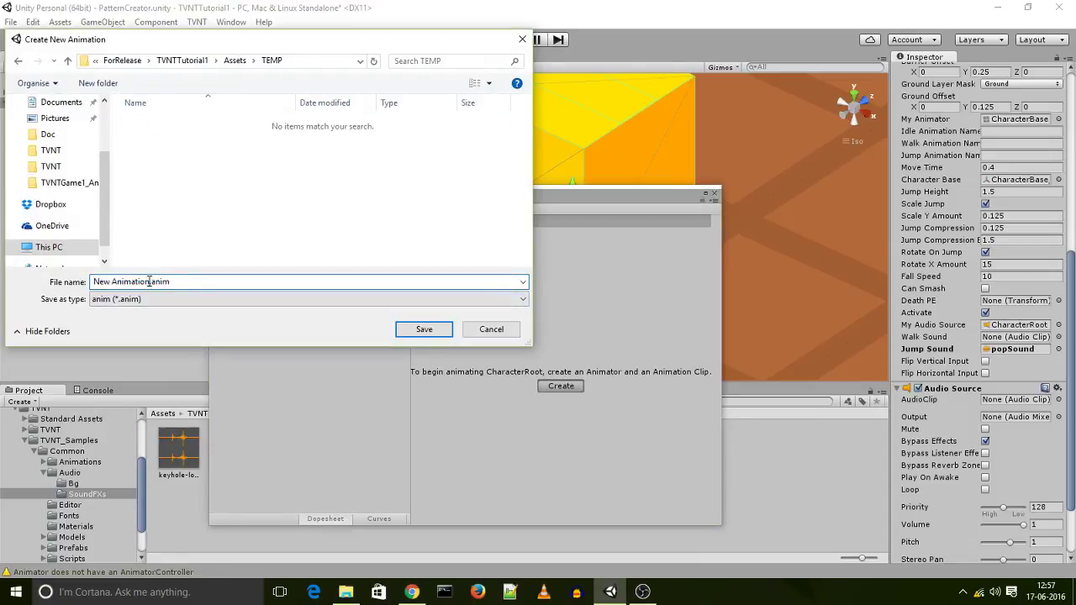
left_click_drag(151, 282, 93, 282)
type("Idle")
key("Return")
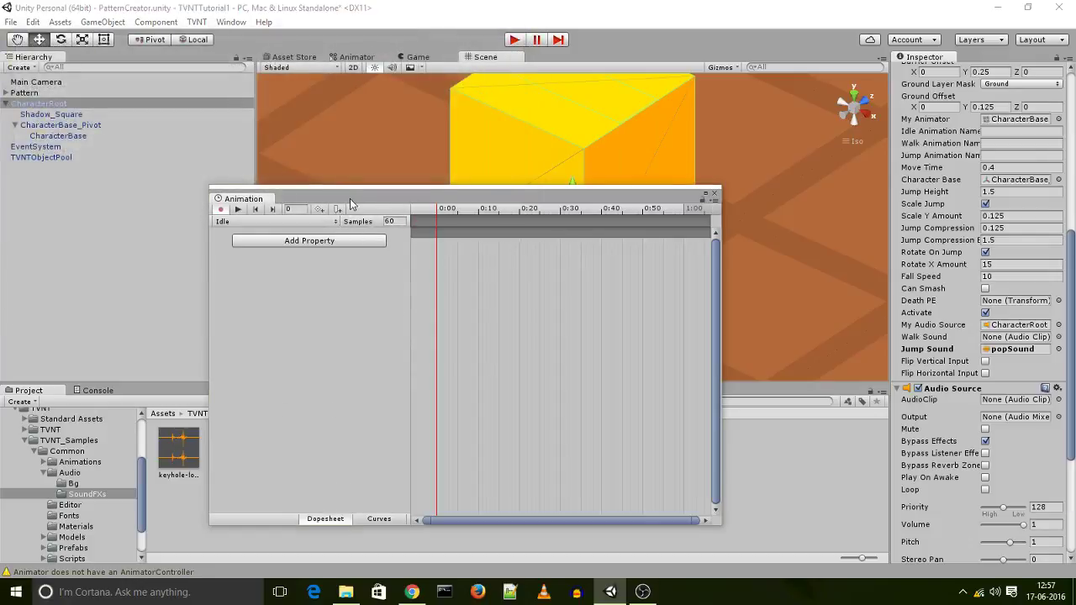
- Close the Animation window and remove the Animator component from CharacterRoot
left_click_drag(350, 199, 323, 258)
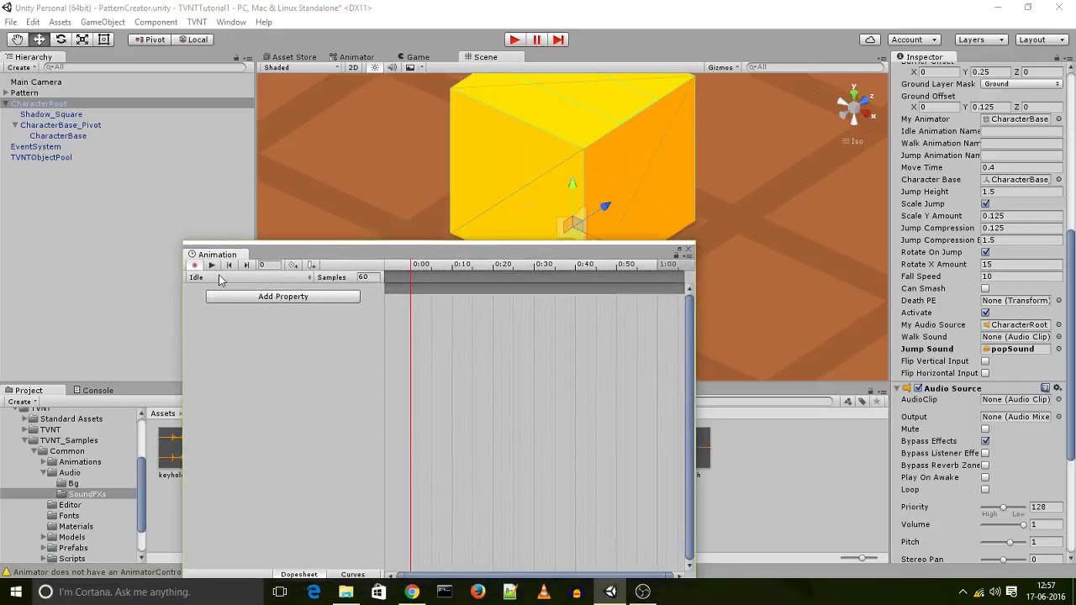
left_click(296, 297)
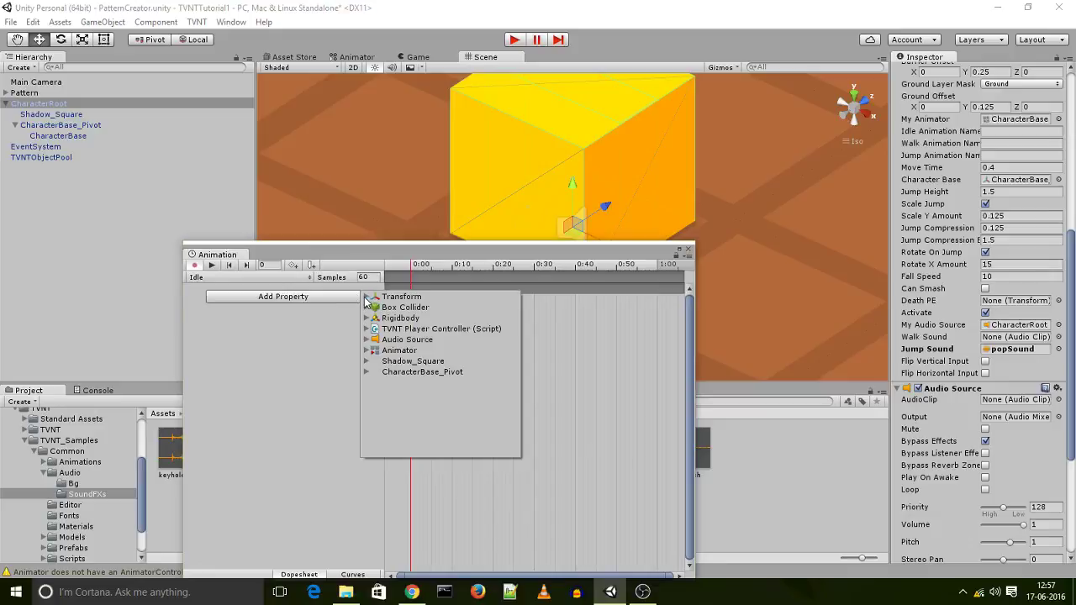
left_click(220, 364)
left_click(688, 250)
scroll(1005, 461, "down", 5)
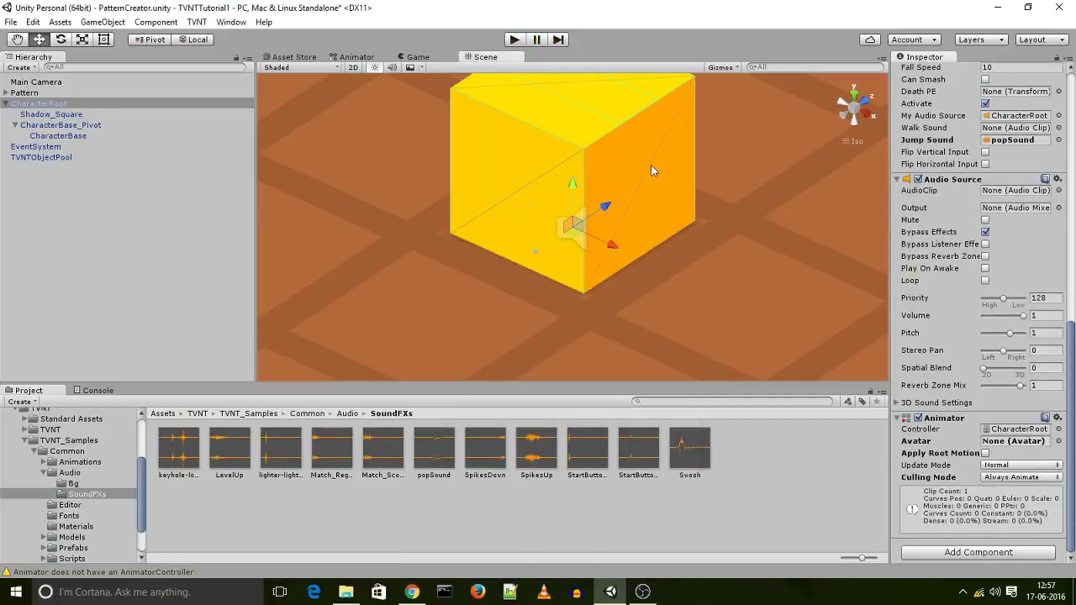
left_click(1056, 420)
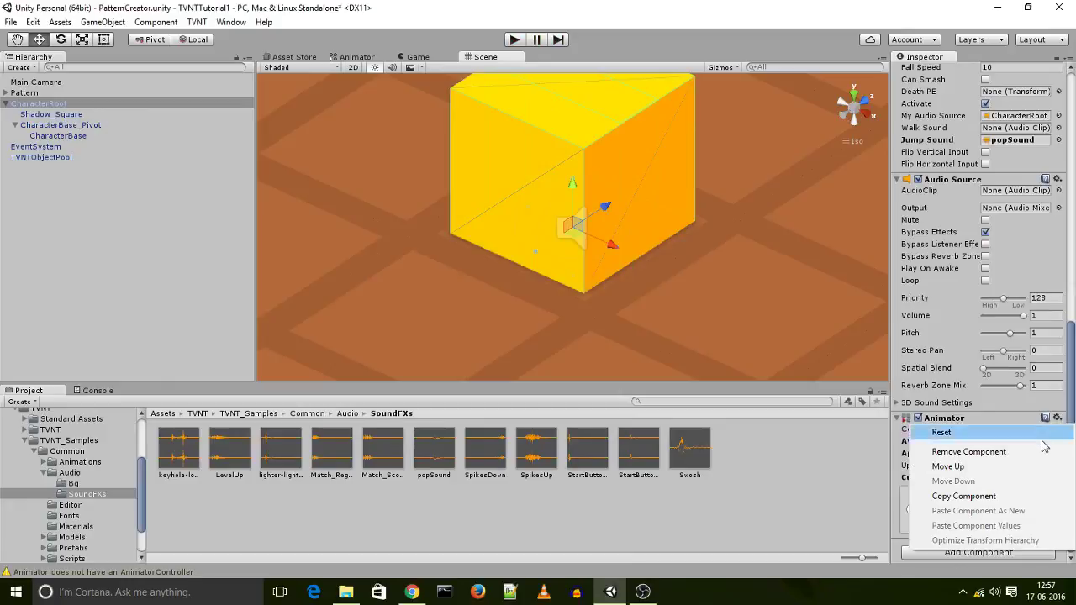
left_click(1032, 453)
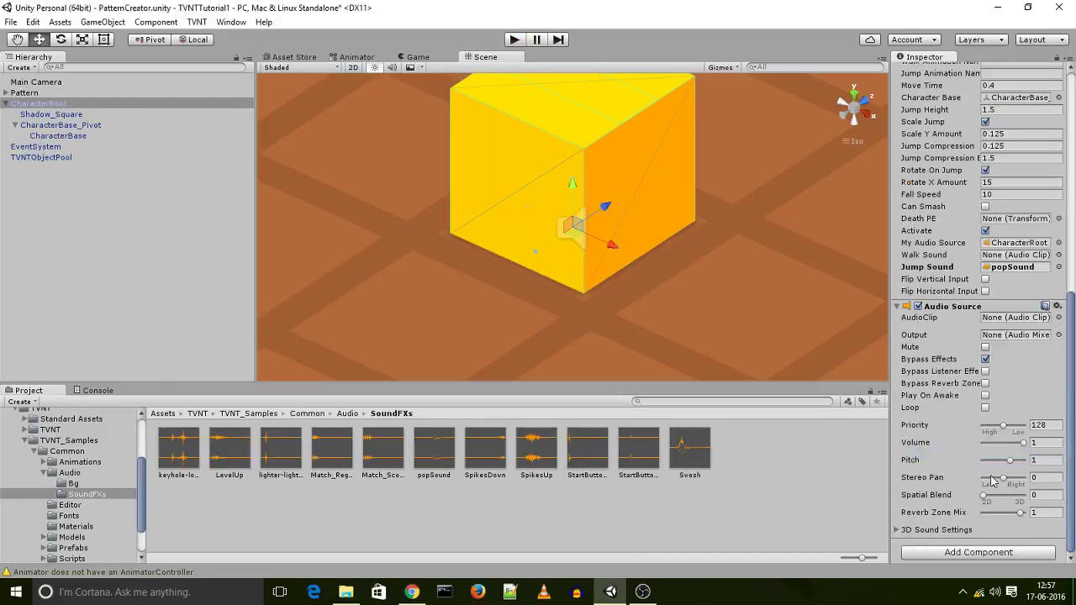
- Delete the Idle clip and CharacterRoot.controller from the TEMP folder
left_click(38, 138)
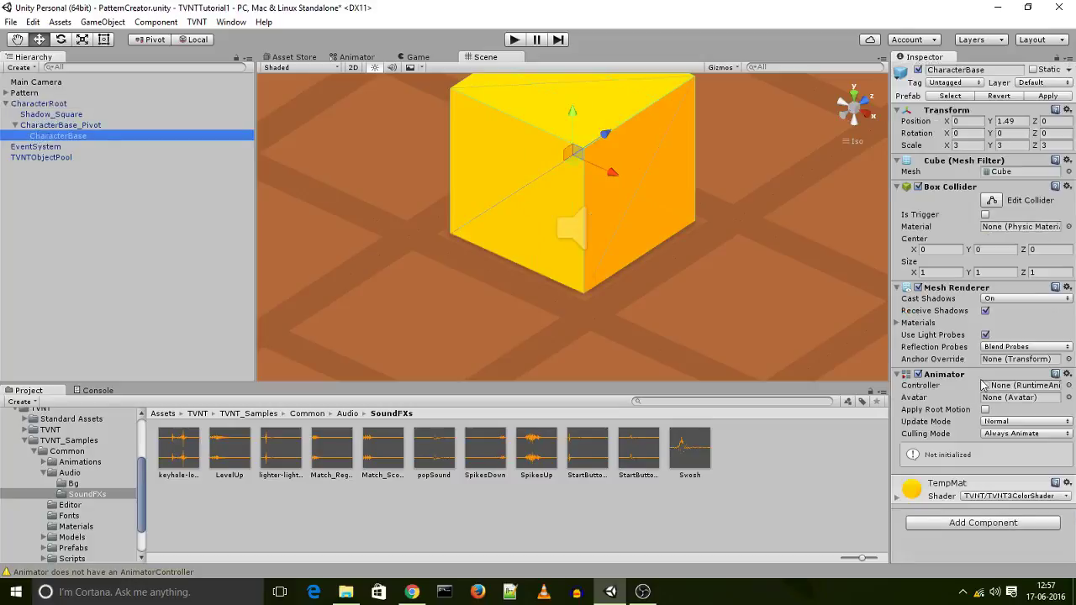
left_click(74, 463)
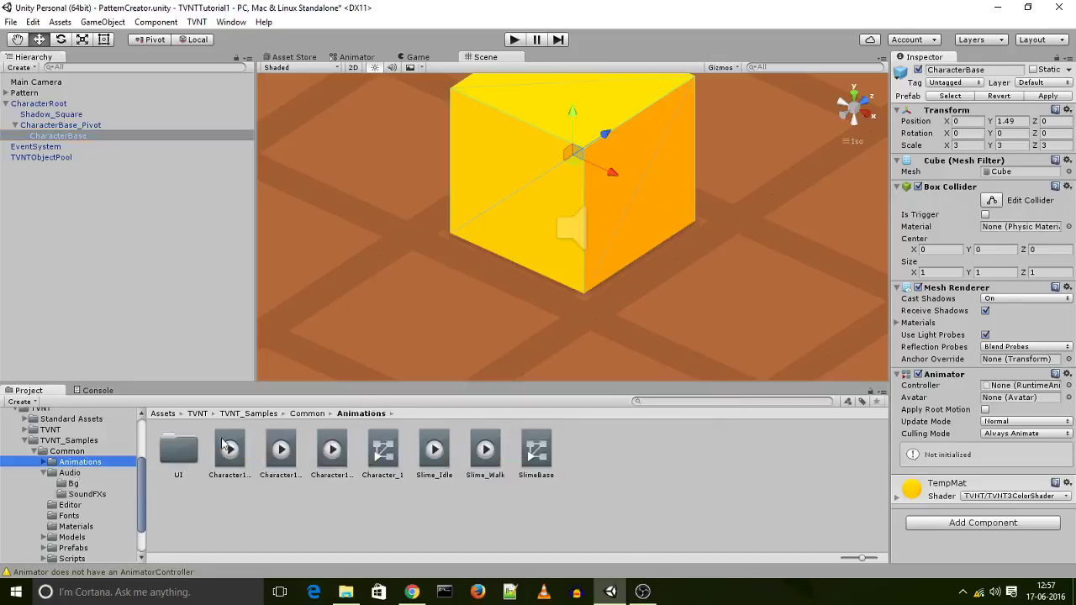
left_click(34, 451)
left_click(37, 482)
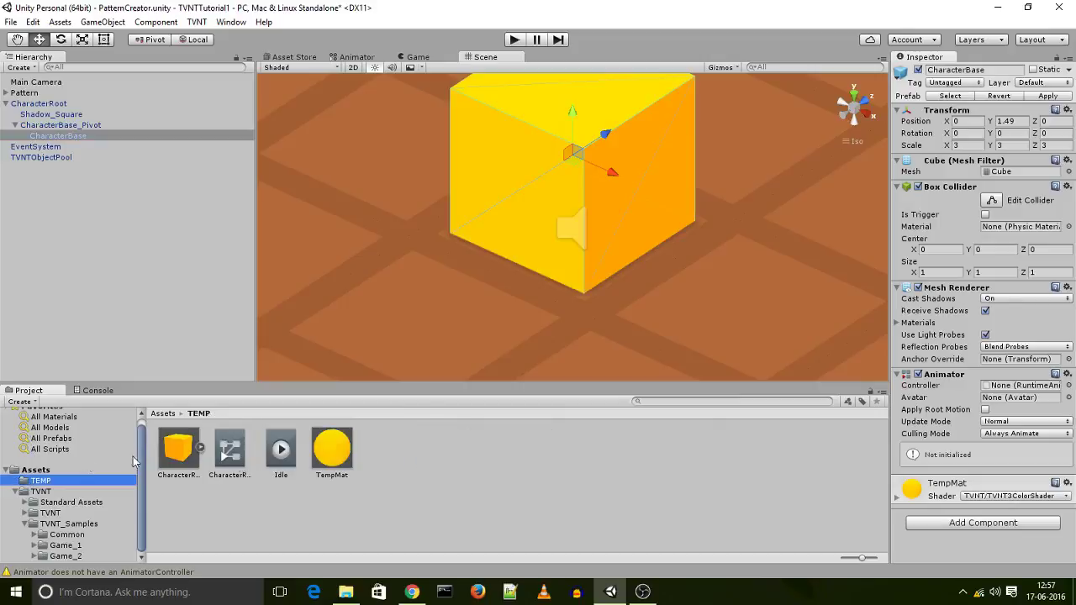
left_click(278, 471)
left_click(234, 471, "ctrl")
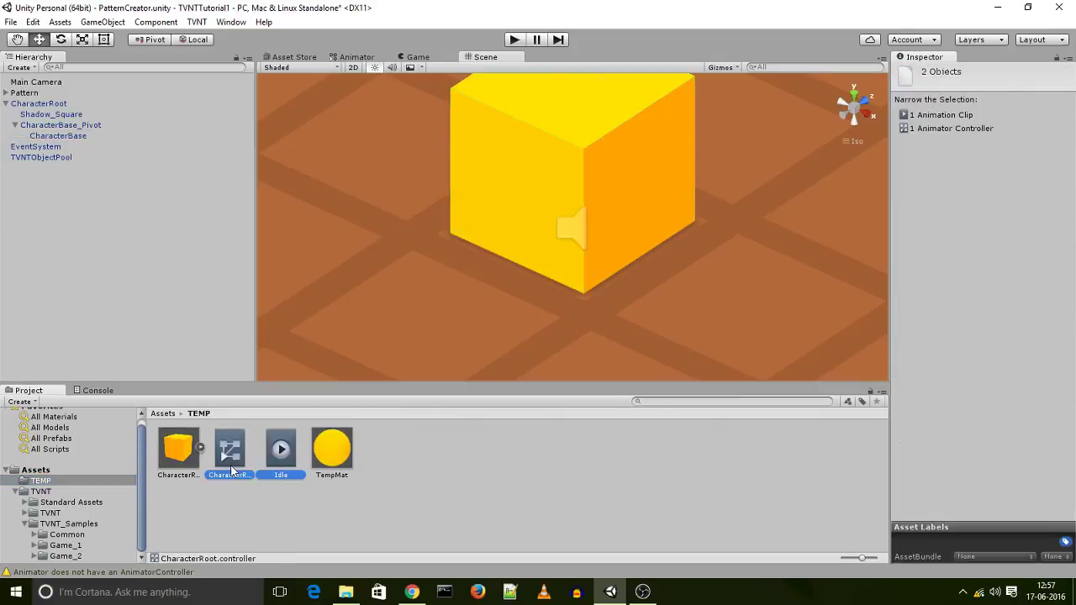
key("Delete")
left_click(576, 323)
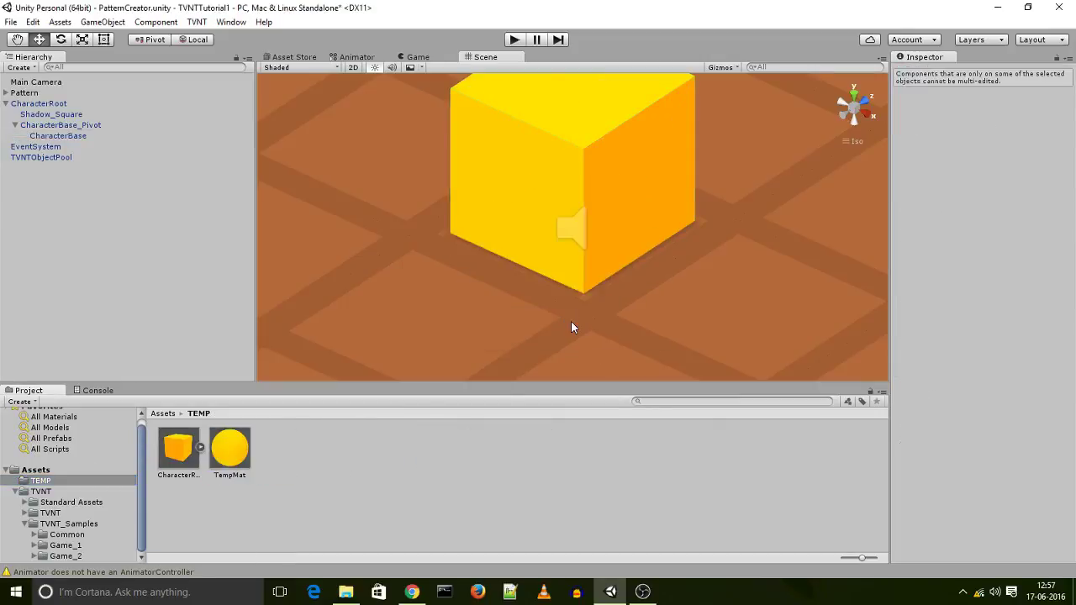
- Open the Animation window for CharacterBase and create a clip named Idle
left_click(53, 136)
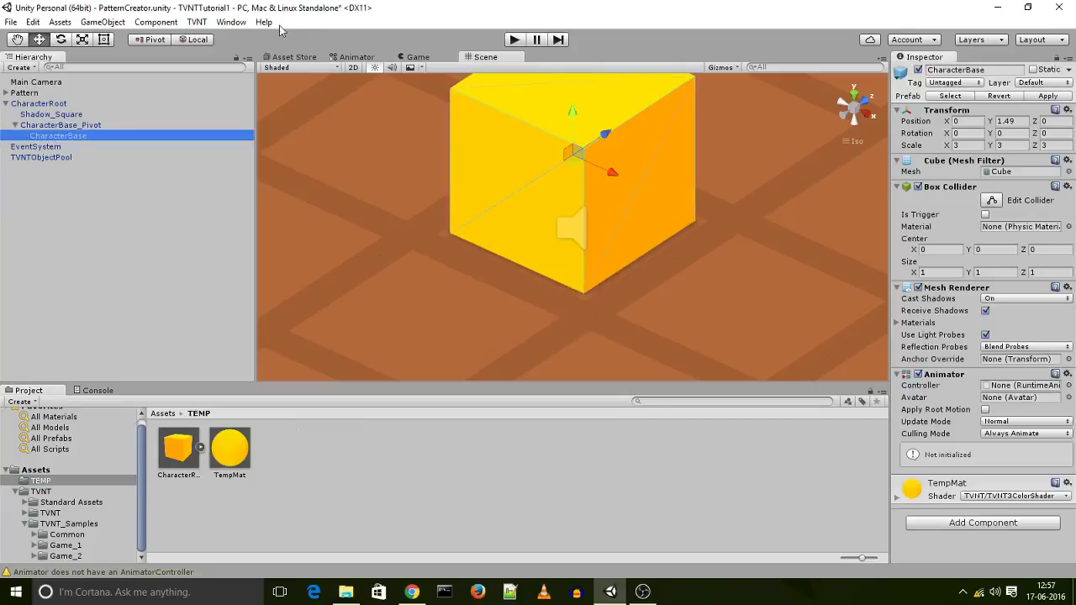
left_click(231, 22)
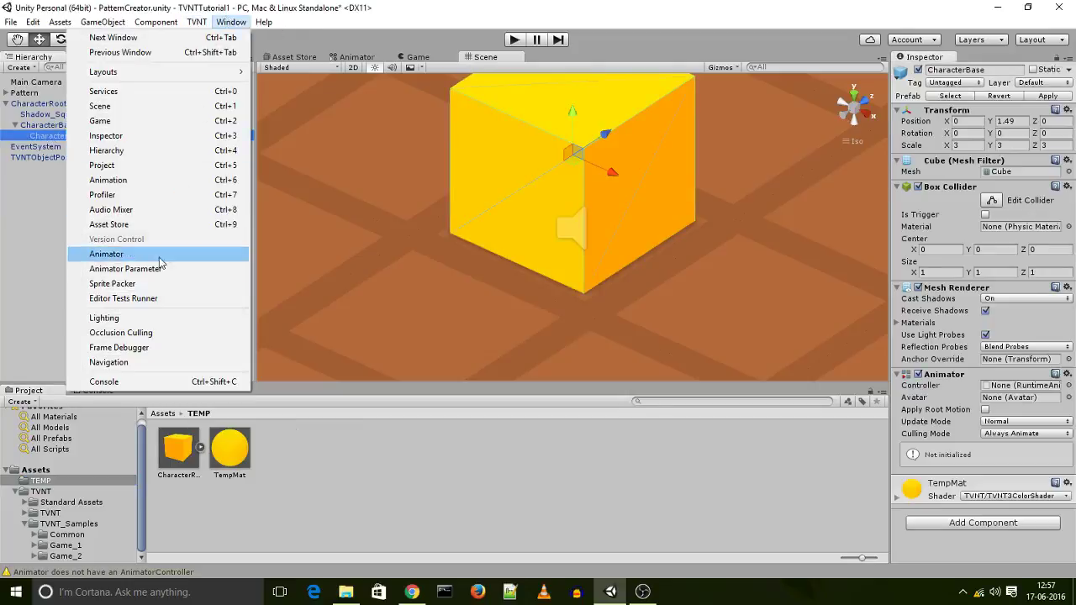
left_click(128, 181)
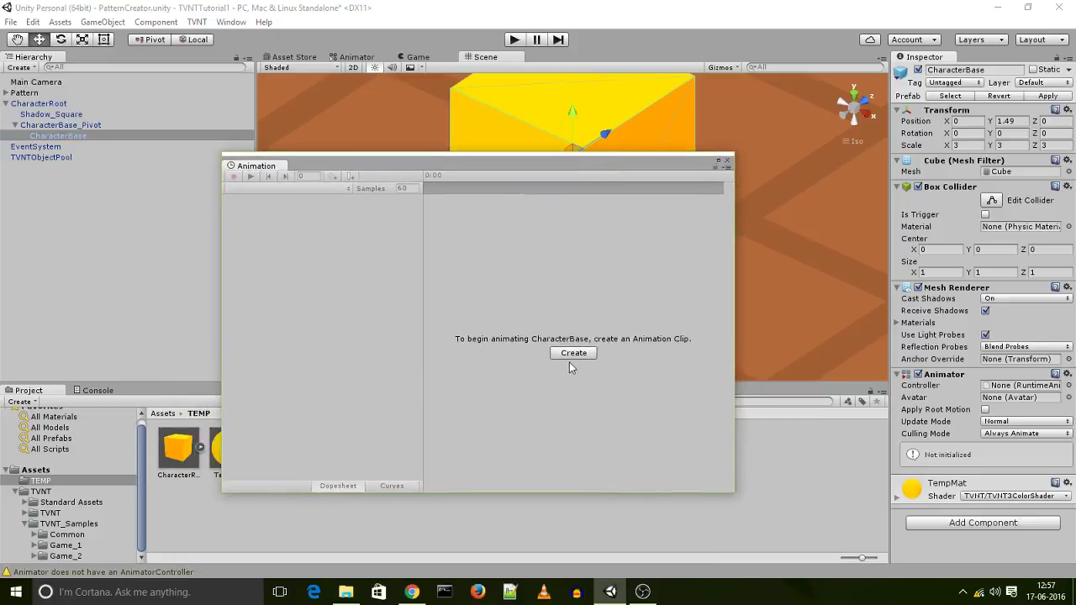
left_click(572, 354)
left_click(146, 282)
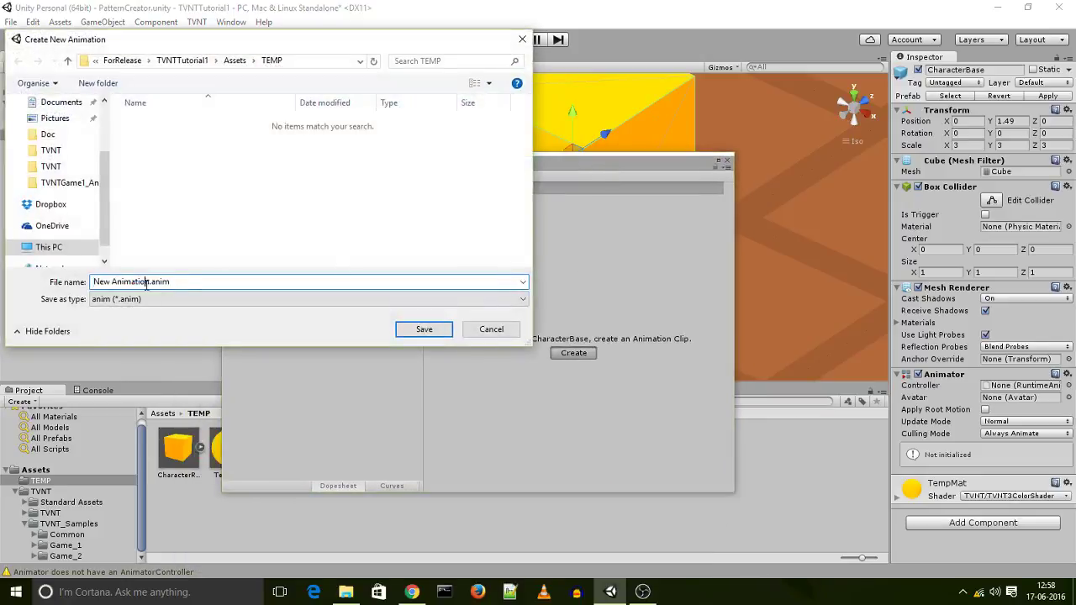
left_click_drag(148, 283, 94, 282)
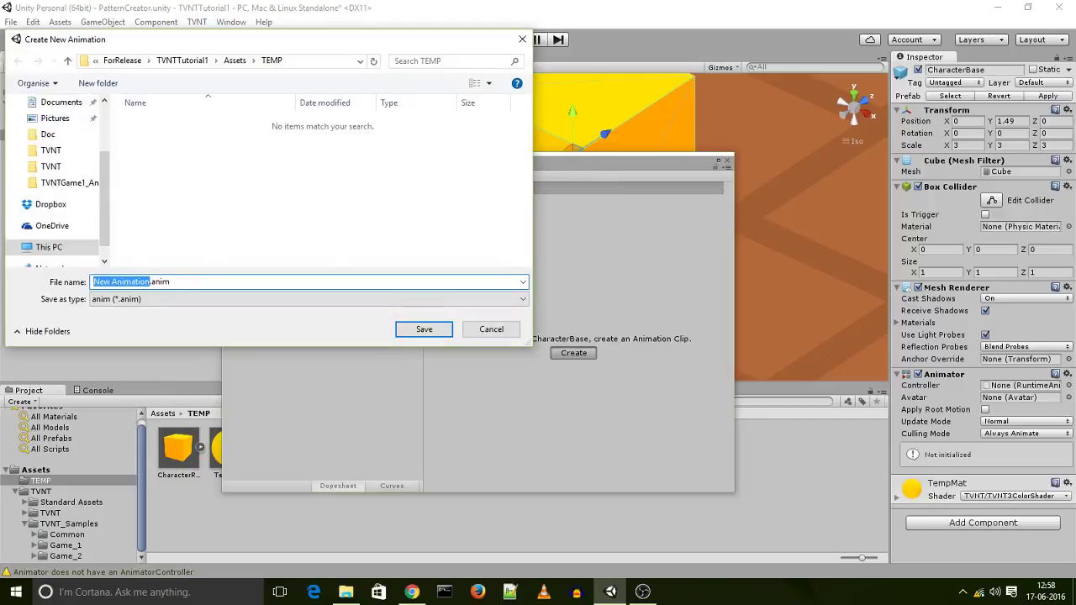
type("Idle")
key("Return")
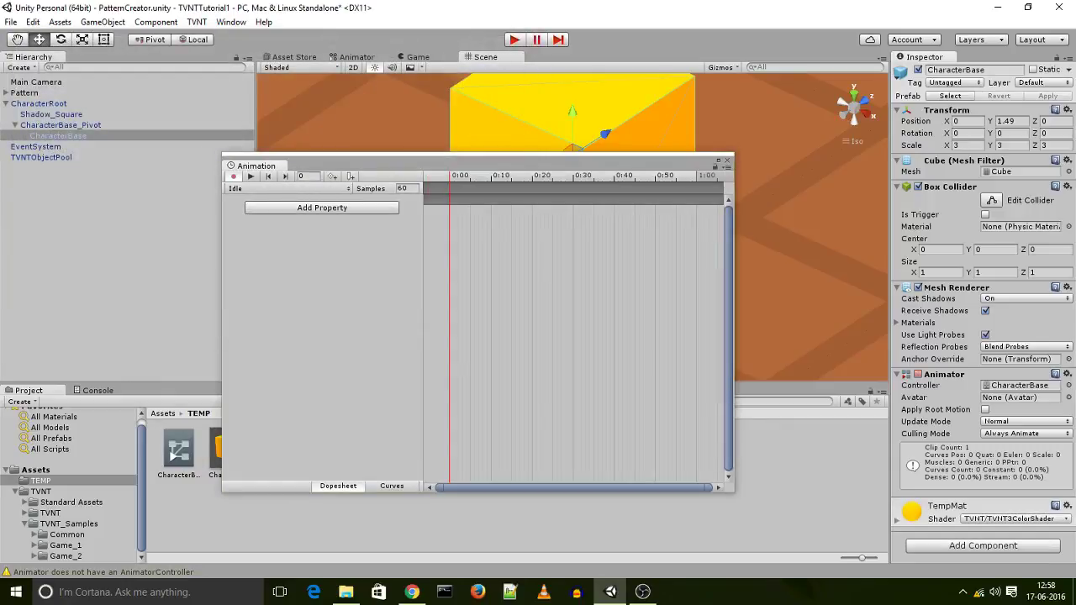
- Add Transform Position and Scale properties to the Idle clip
left_click(346, 210)
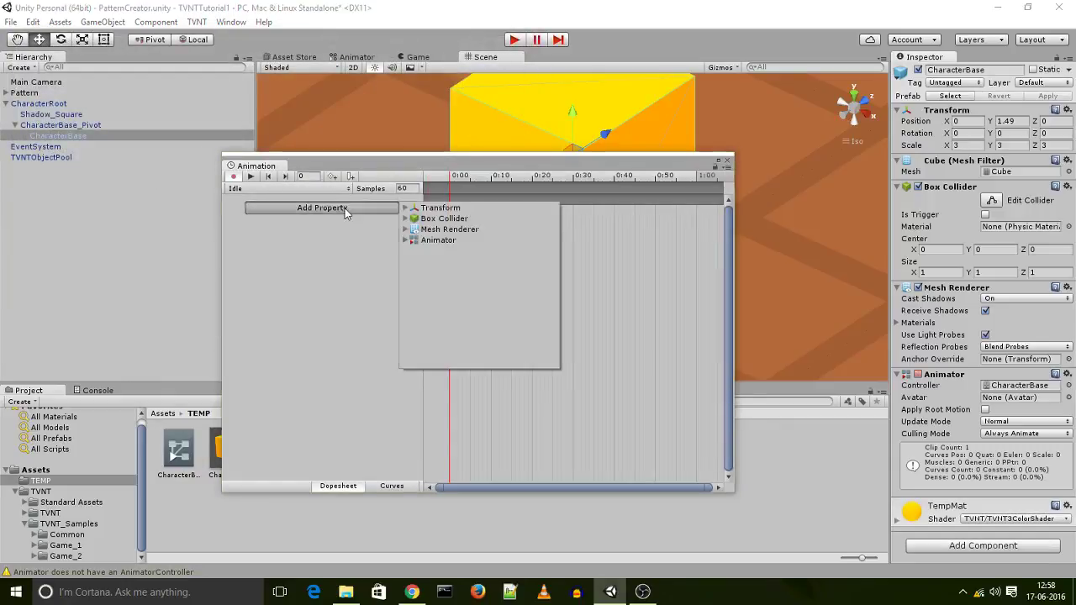
left_click(404, 210)
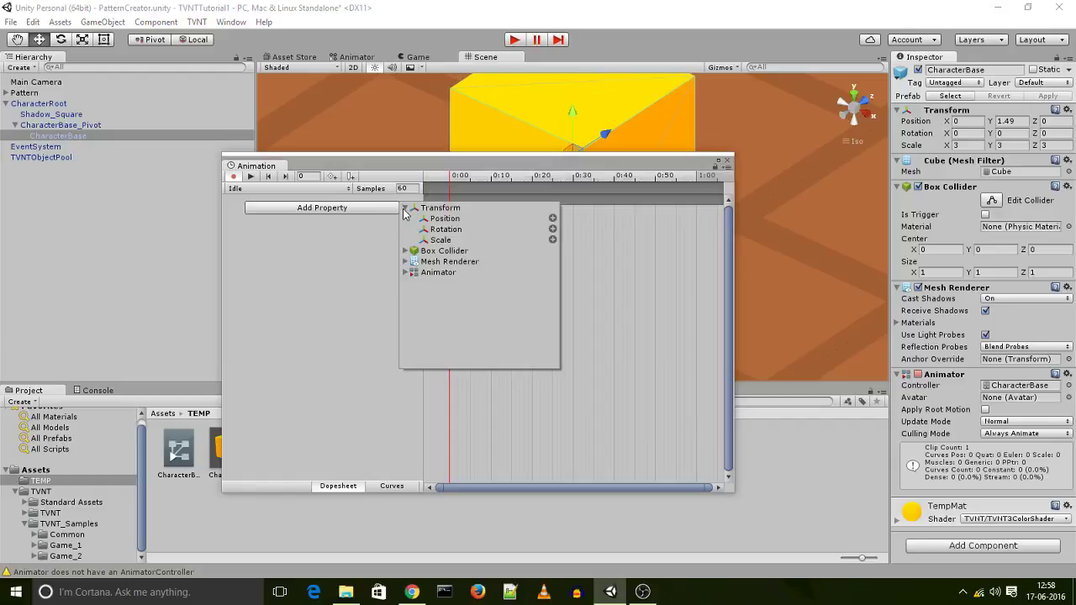
left_click(553, 219)
left_click(300, 231)
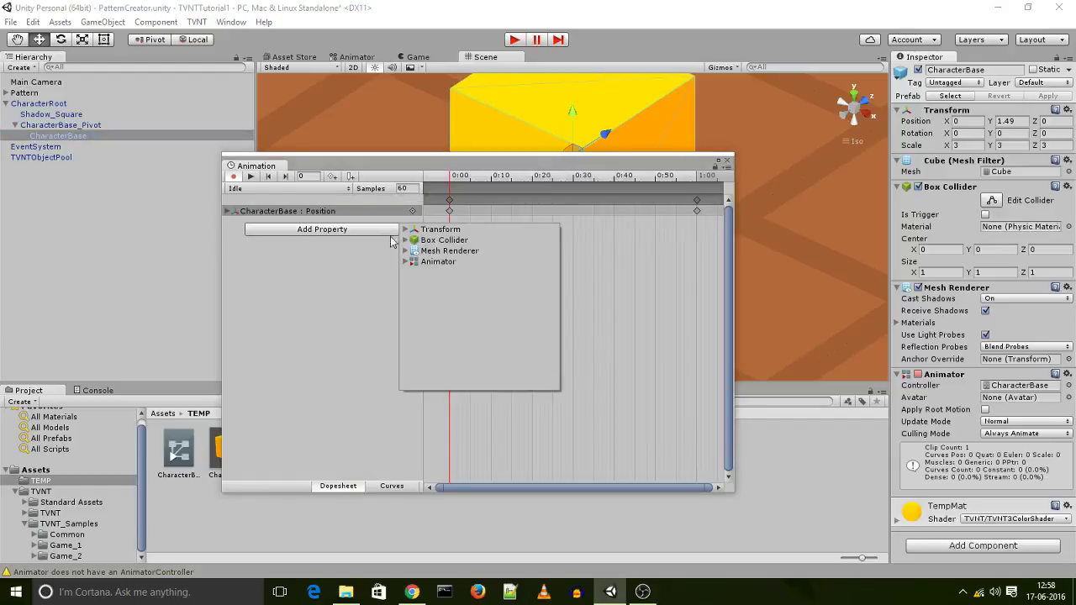
left_click(406, 229)
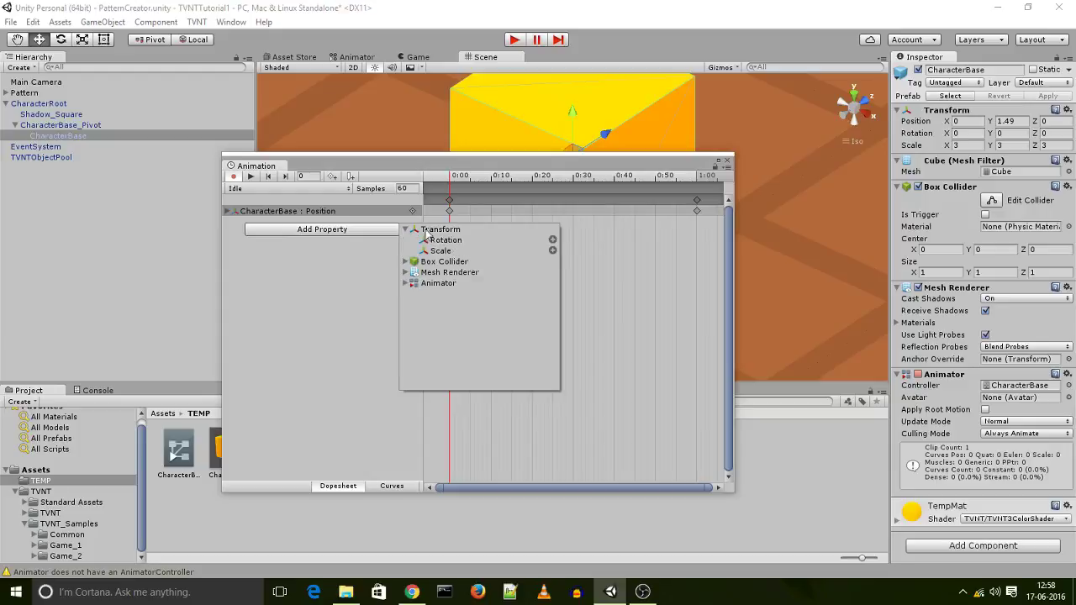
left_click(553, 251)
- At frame 30, squash the cube vertically and lower it, then preview the animation
left_click_drag(524, 179, 328, 153)
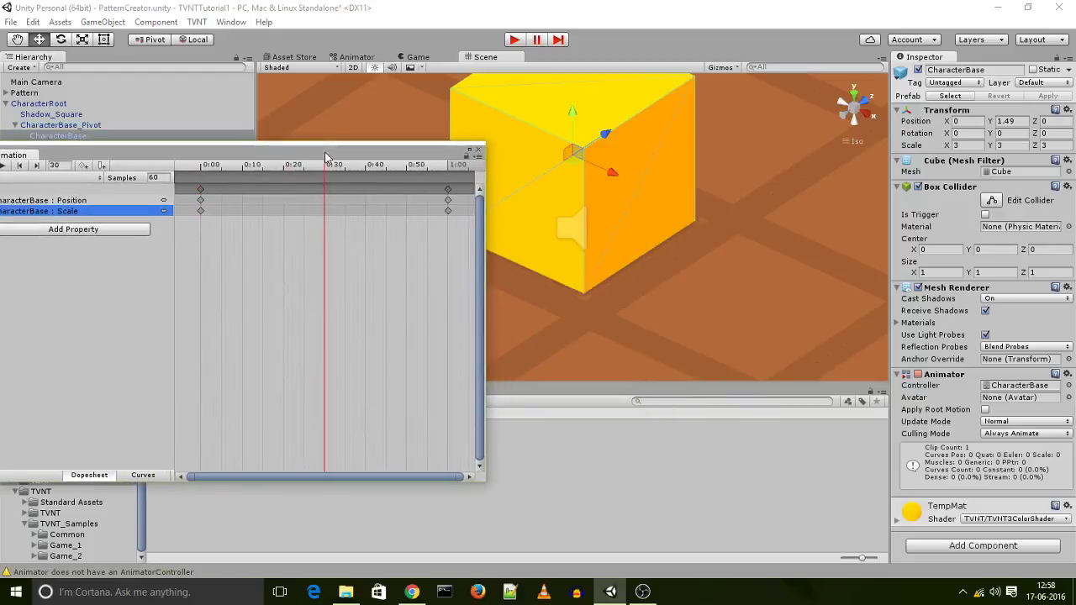
left_click(81, 39)
left_click_drag(568, 111, 570, 123)
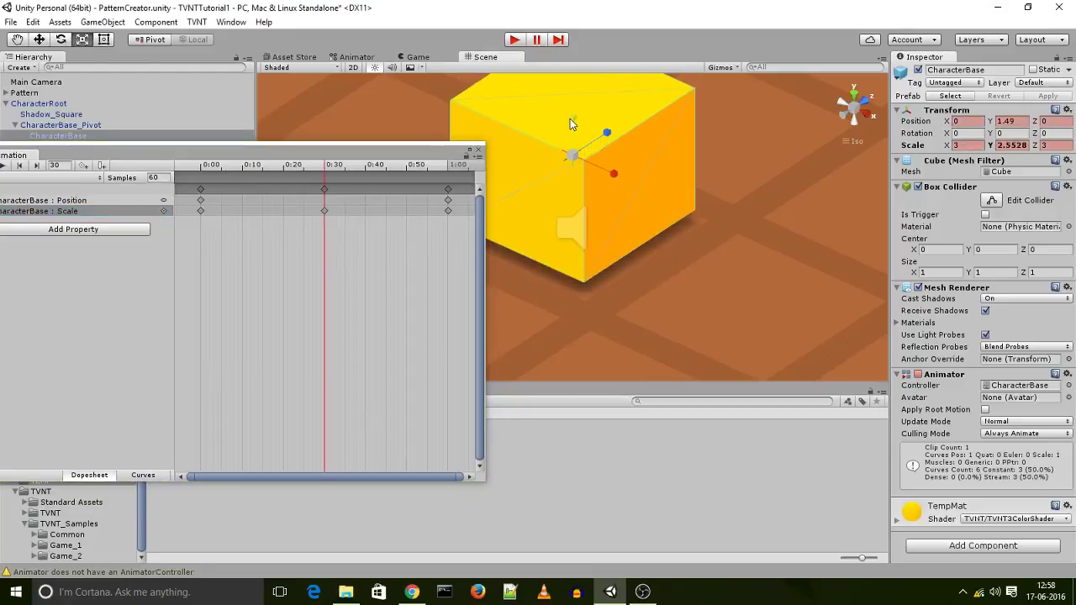
left_click(856, 114)
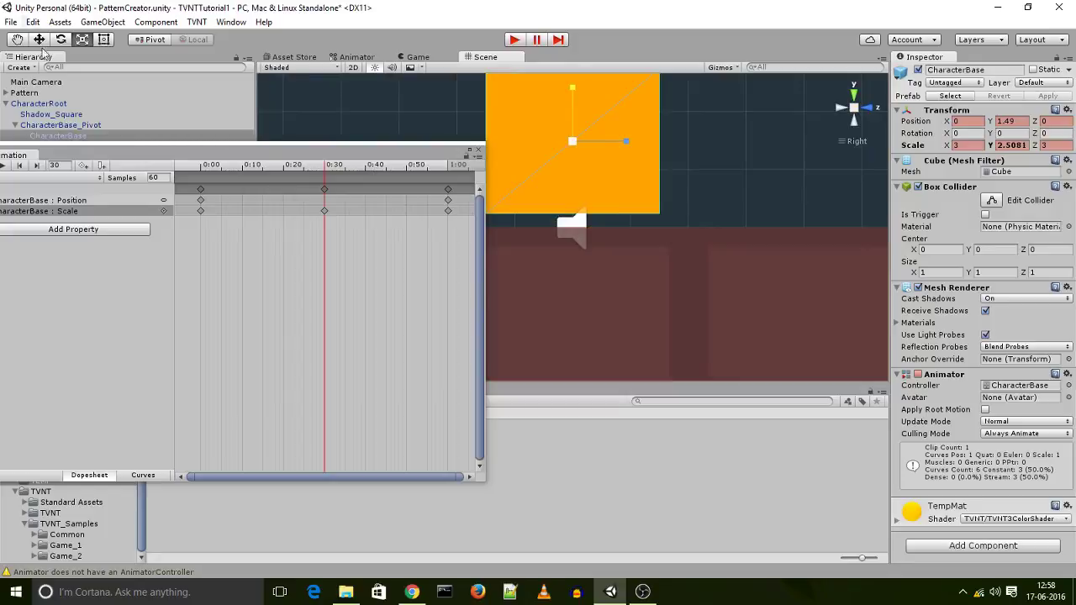
left_click(40, 39)
left_click_drag(571, 88, 570, 100)
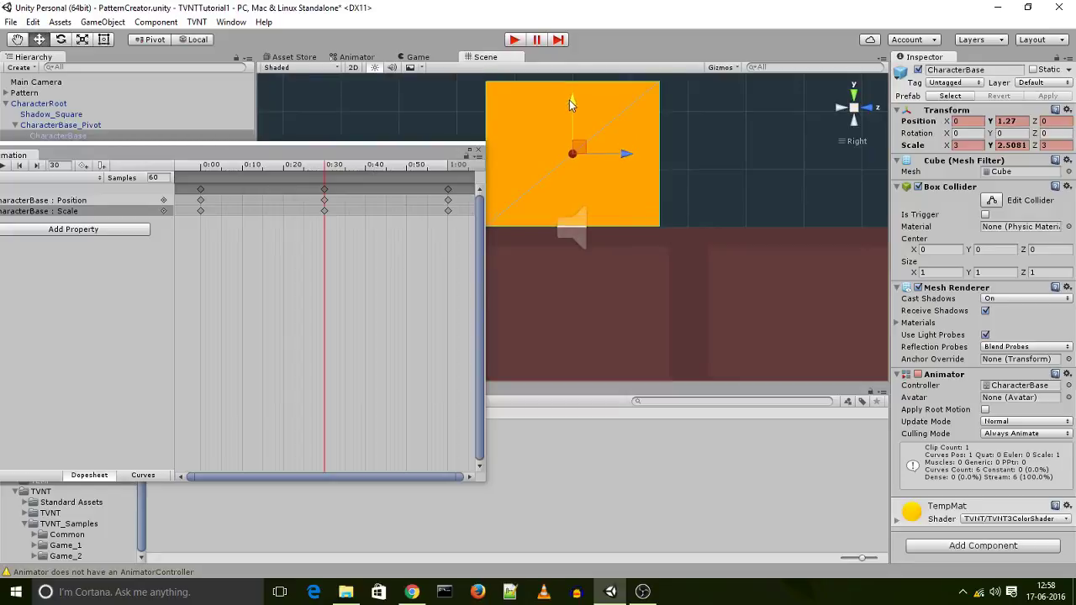
left_click(4, 168)
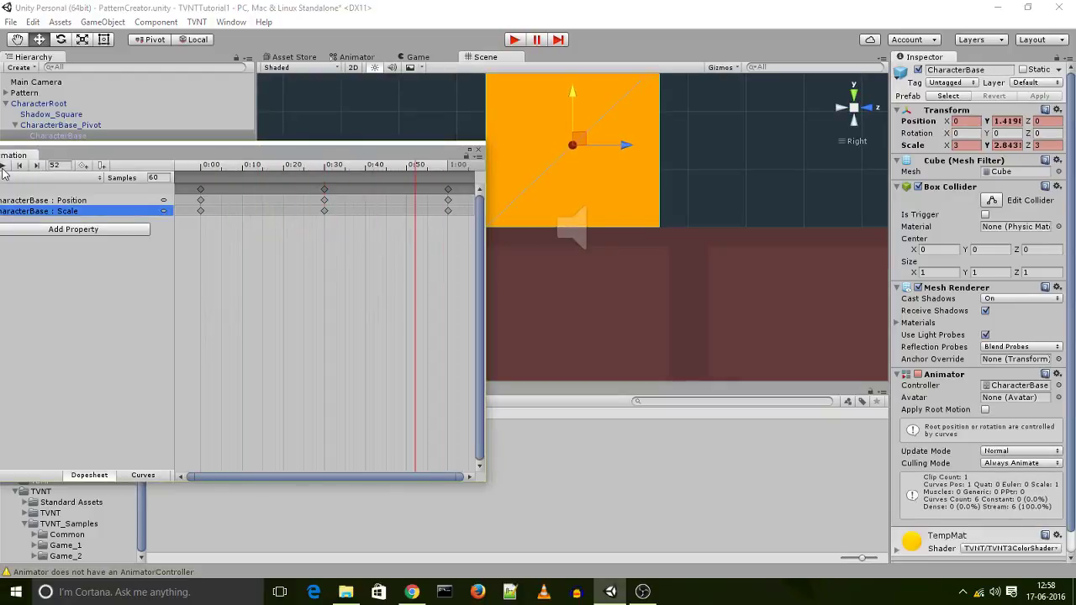
- Create a second, empty CharacterBase clip and save it as Walk.anim next to Idle
left_click_drag(114, 158, 463, 149)
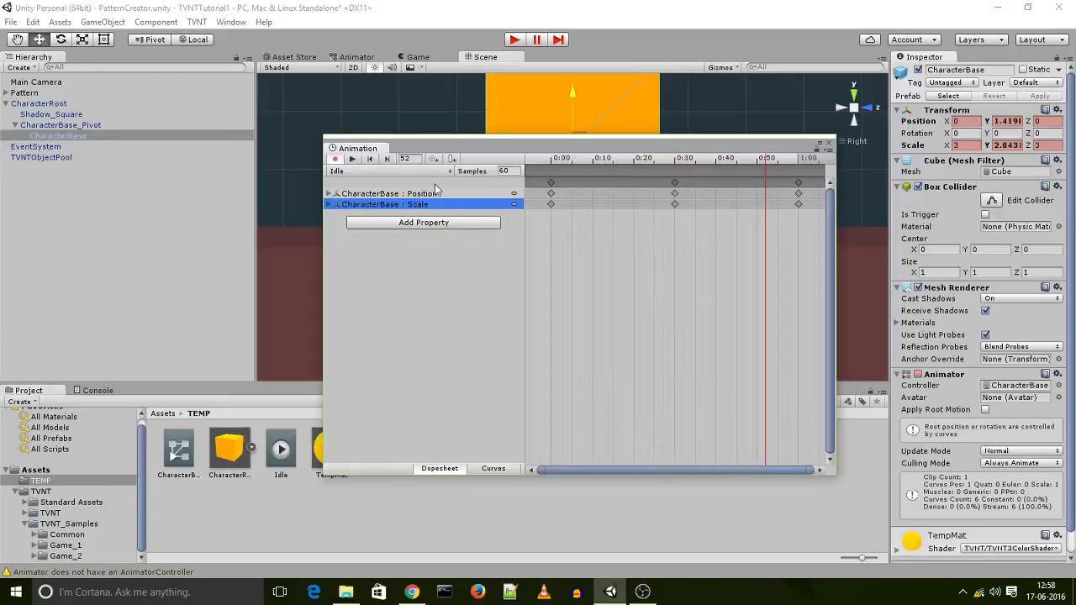
left_click(404, 171)
left_click(387, 204)
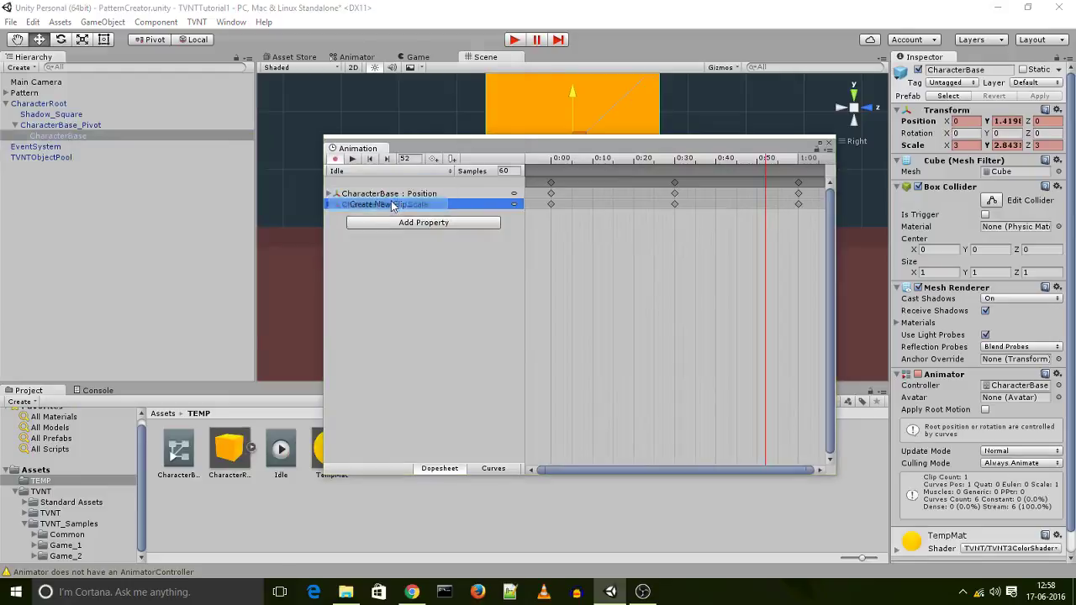
left_click(148, 281)
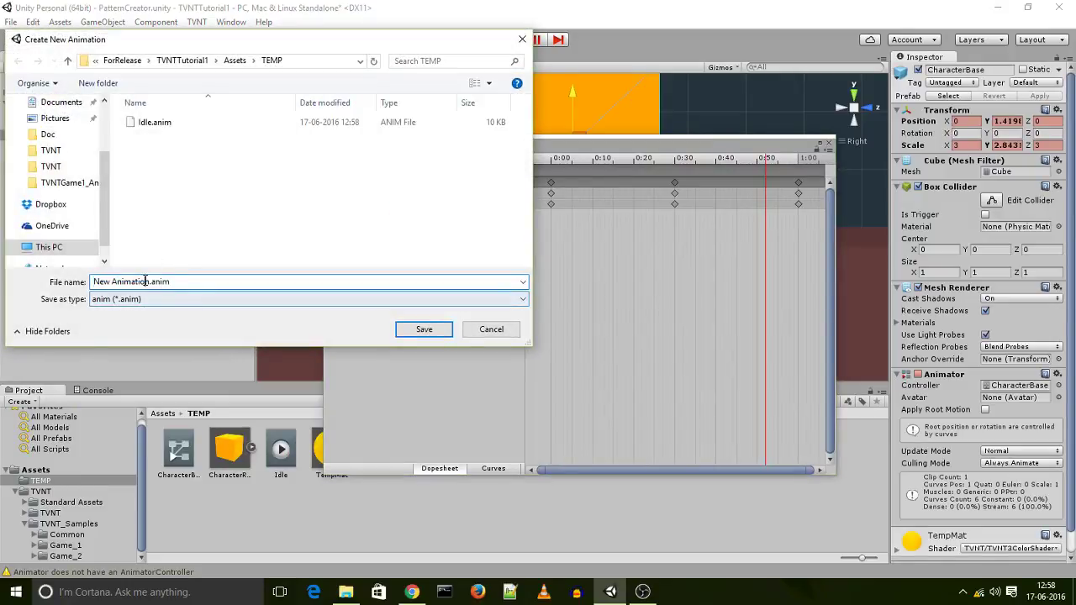
left_click_drag(148, 282, 29, 275)
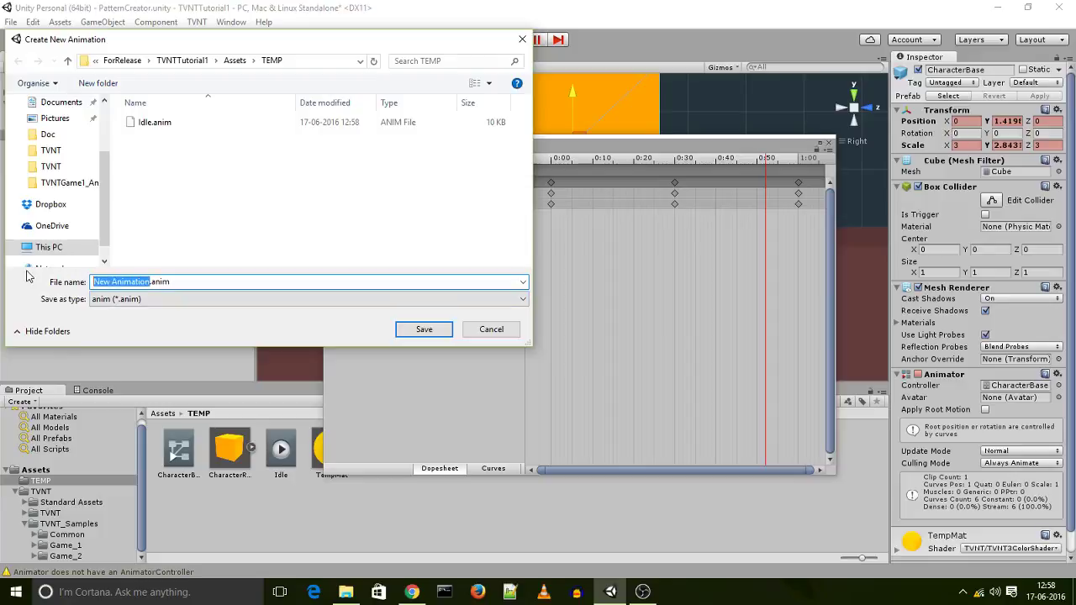
type("Walk")
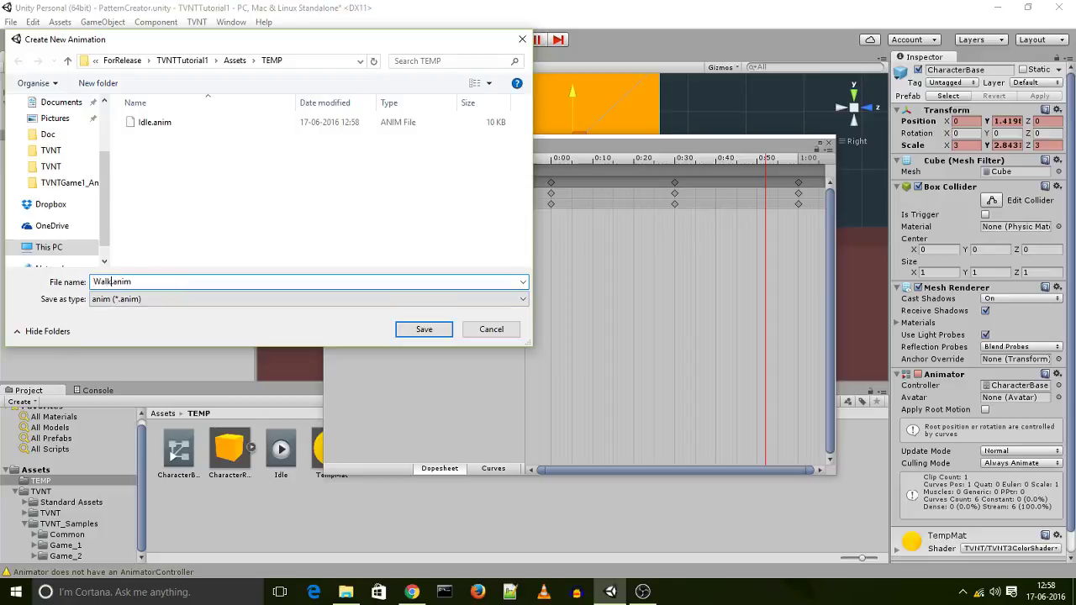
key("Return")
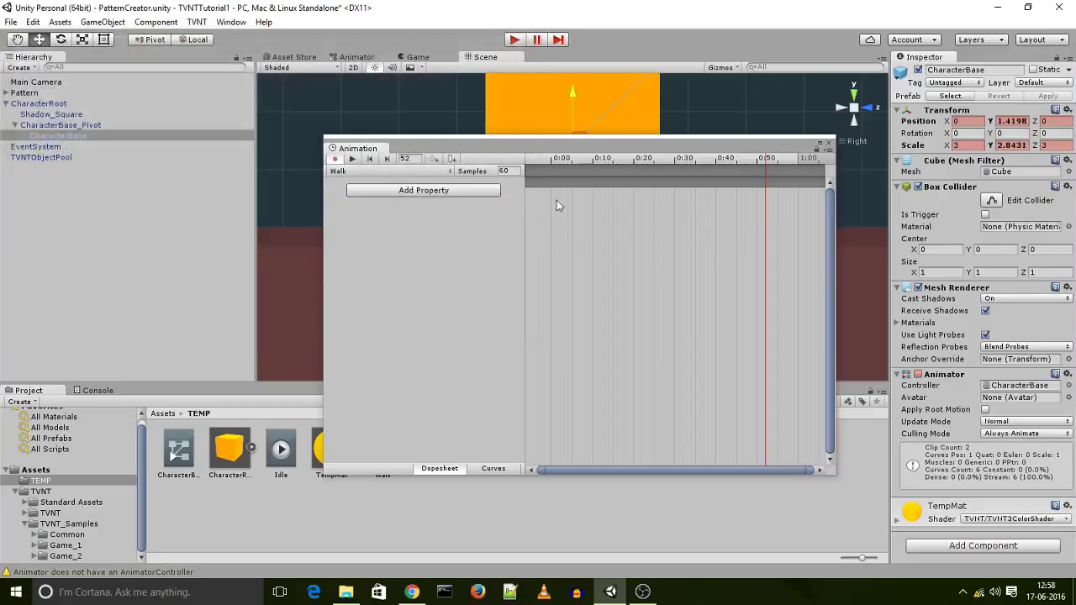
- Add Transform Position and Scale tracks to the Walk clip
left_click_drag(539, 148, 511, 196)
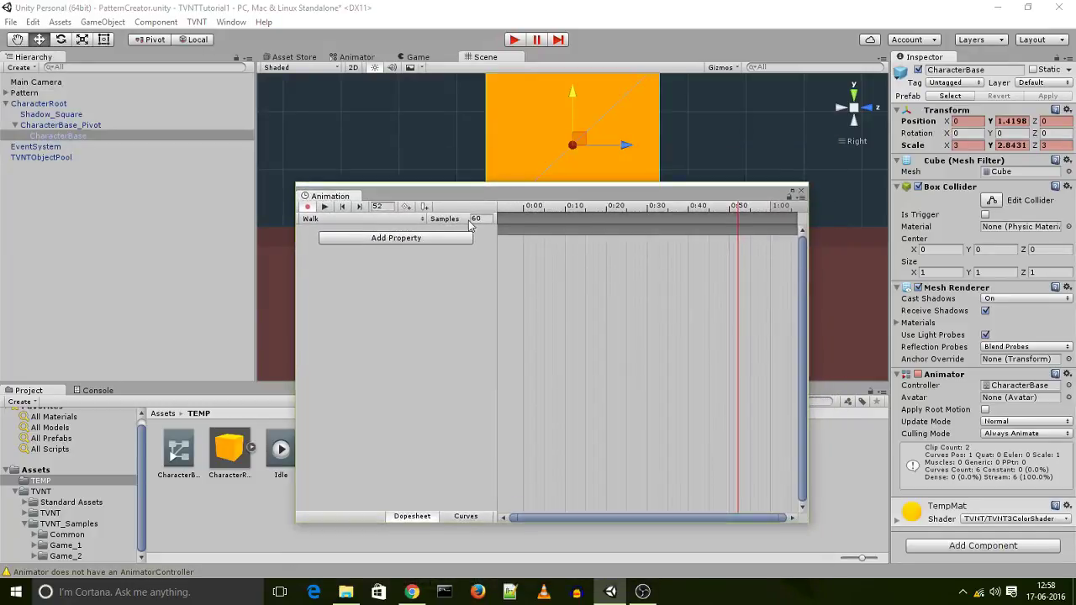
left_click(450, 240)
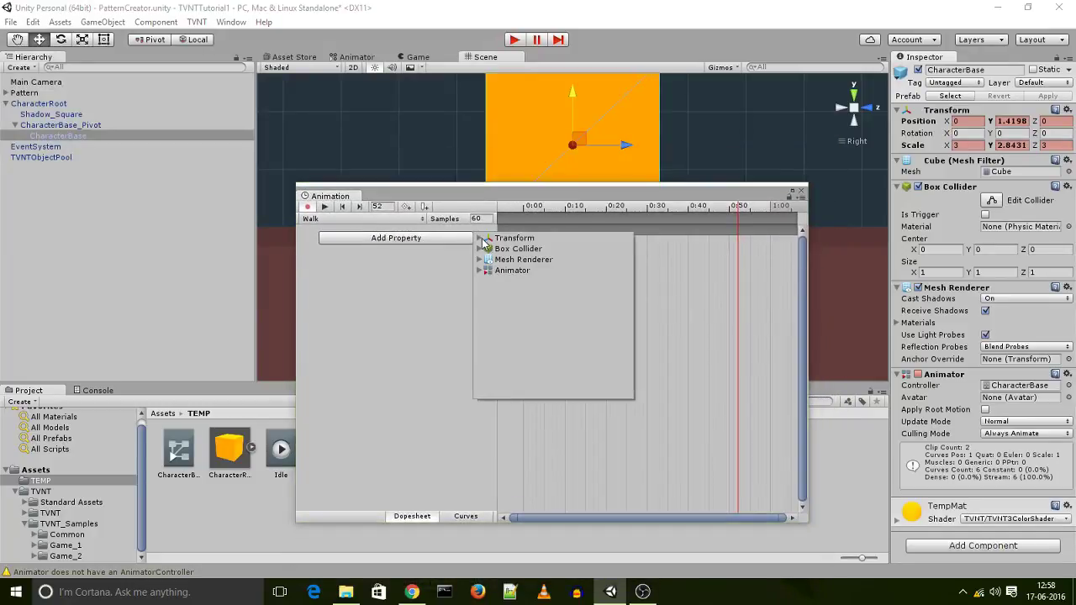
left_click(482, 240)
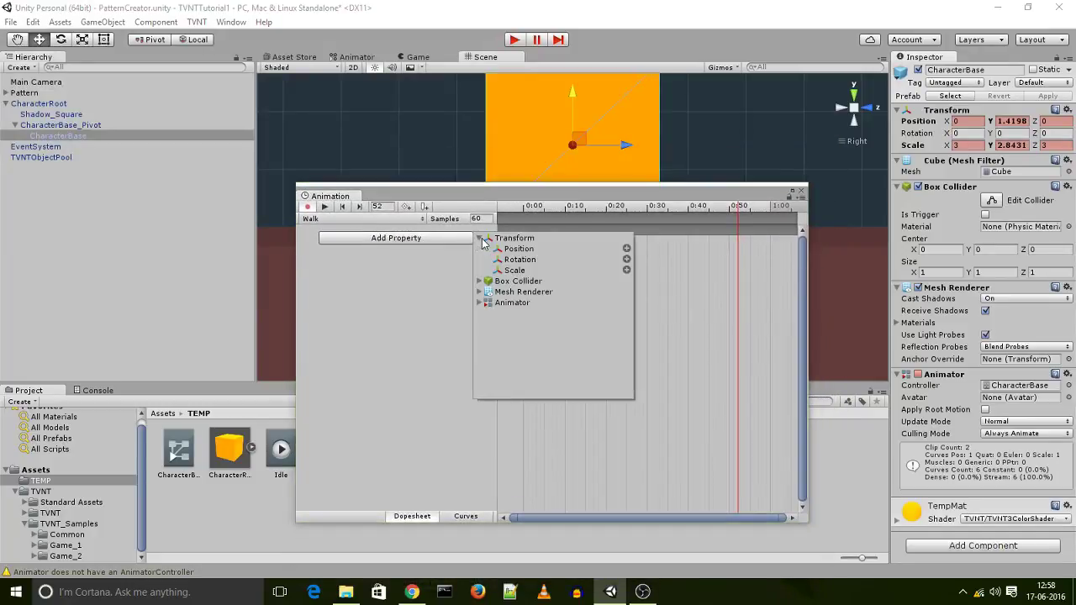
left_click(626, 248)
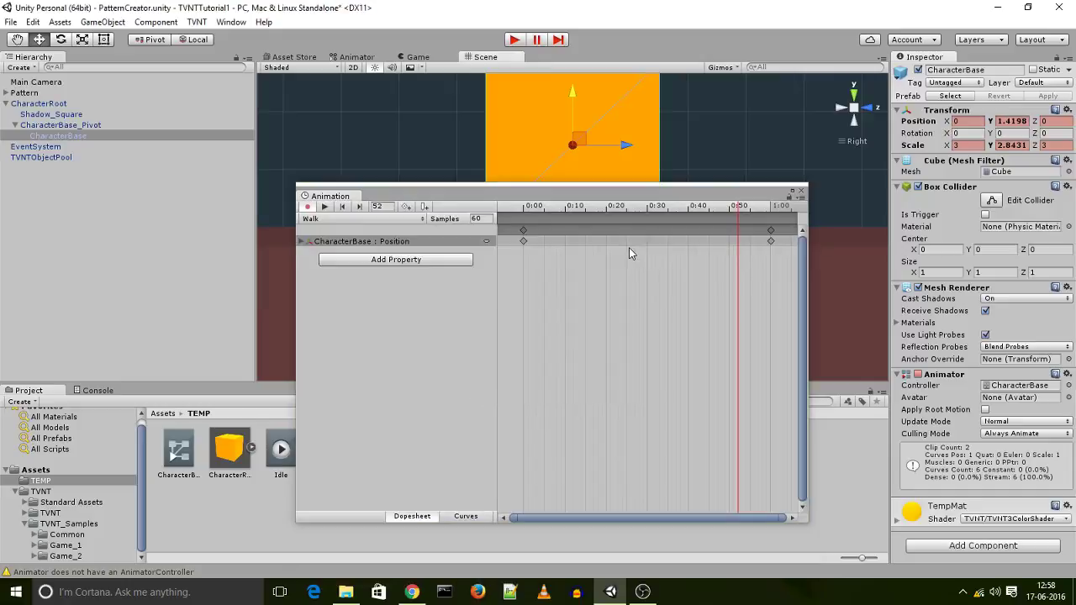
left_click(359, 221)
left_click(380, 321)
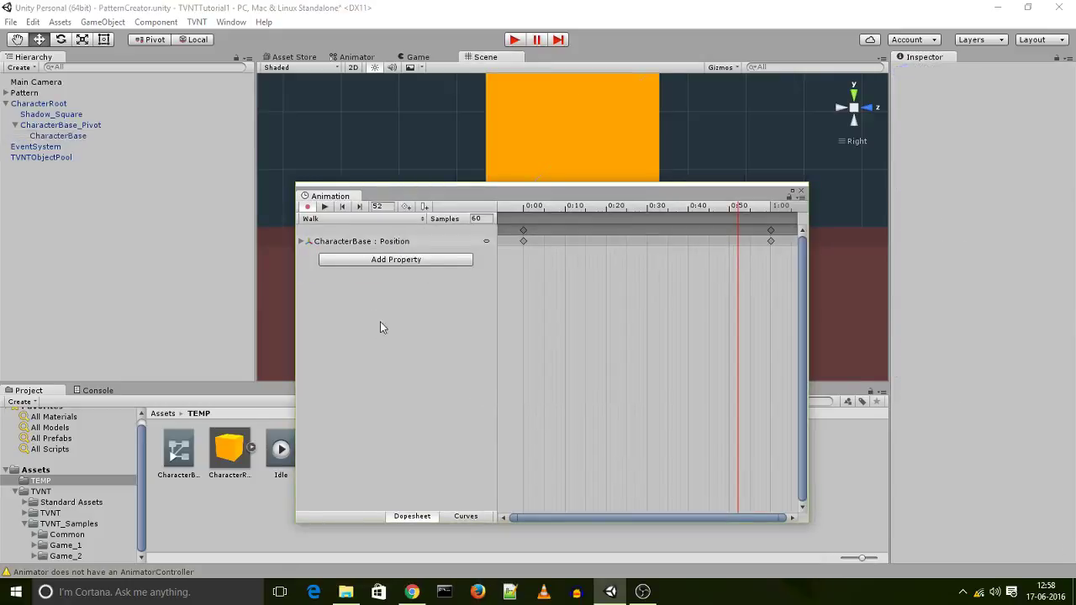
left_click(423, 260)
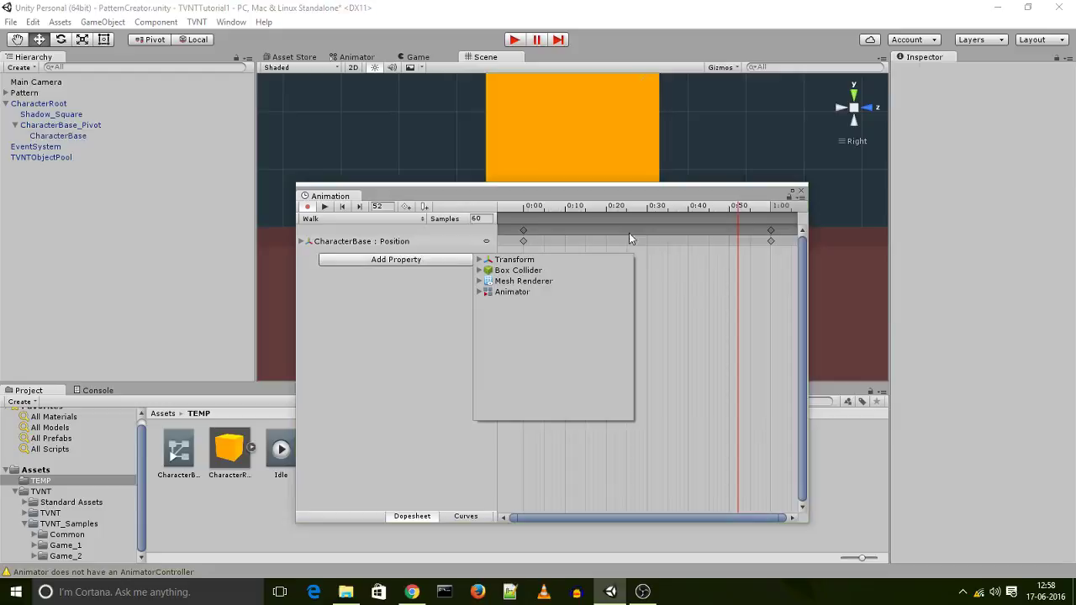
left_click(478, 260)
left_click(626, 282)
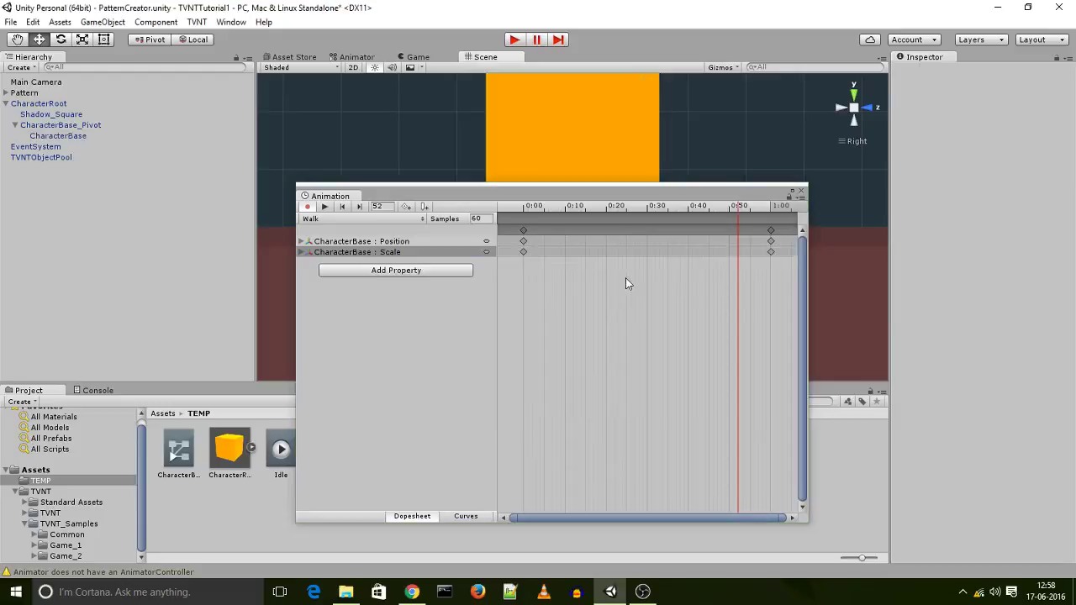
- Preview Walk, select its keyframes at 1:00, and close the Animation window
left_click(325, 208)
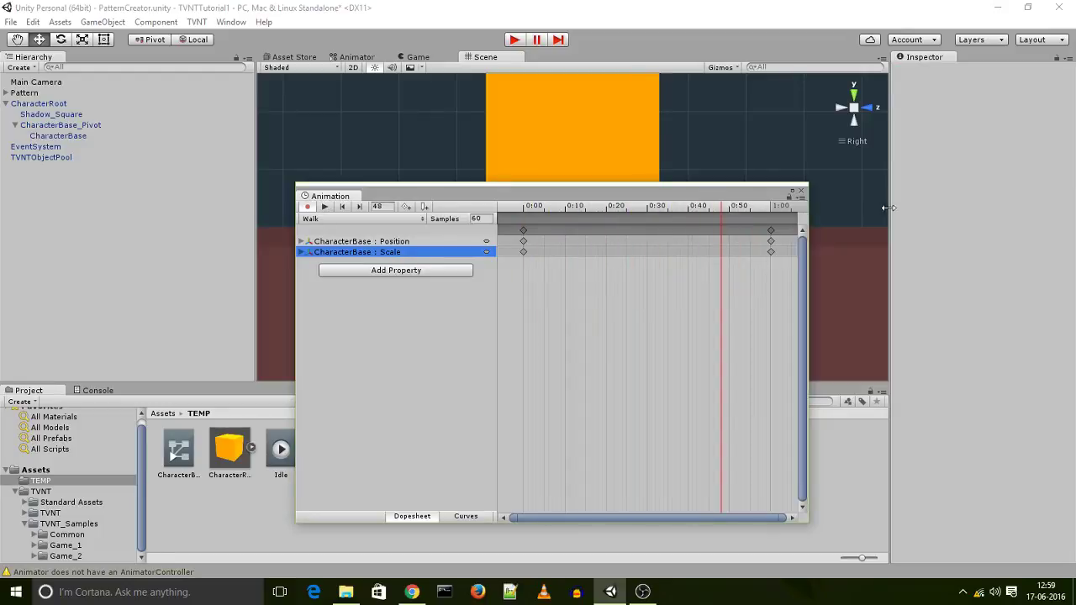
left_click(770, 231)
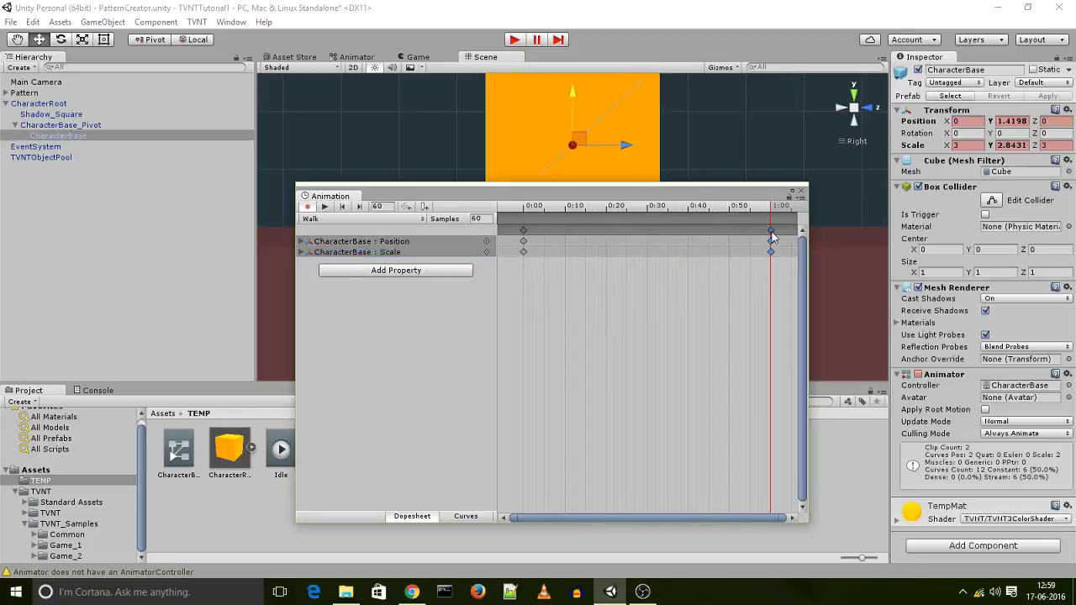
left_click(799, 194)
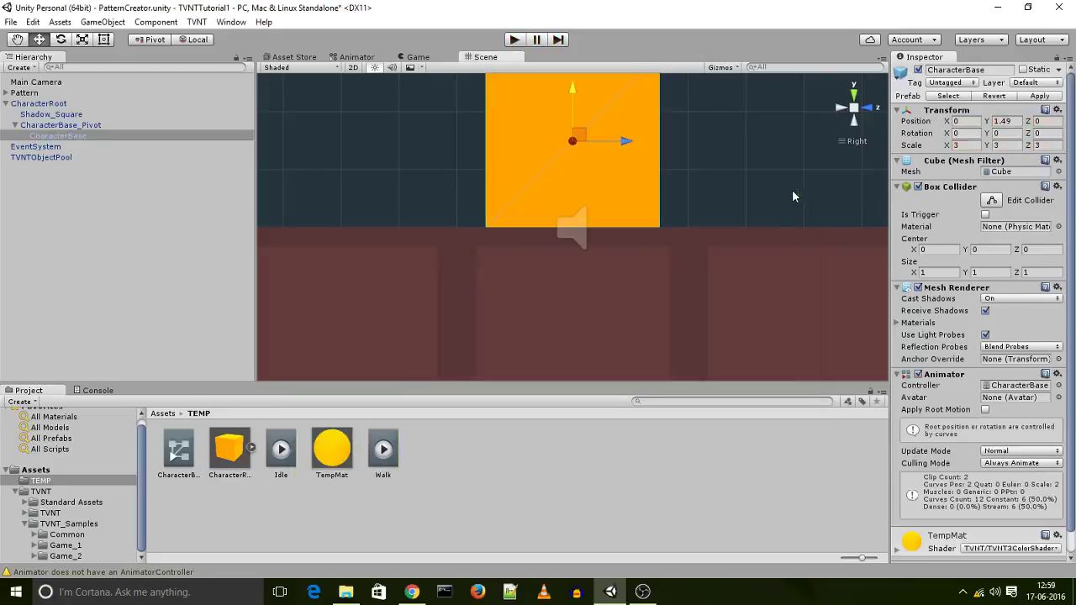
- Enter Idle and Walk as CharacterRoot's TVNT Player Controller animation names, then press Play
left_click(52, 104)
scroll(1015, 363, "down", 10)
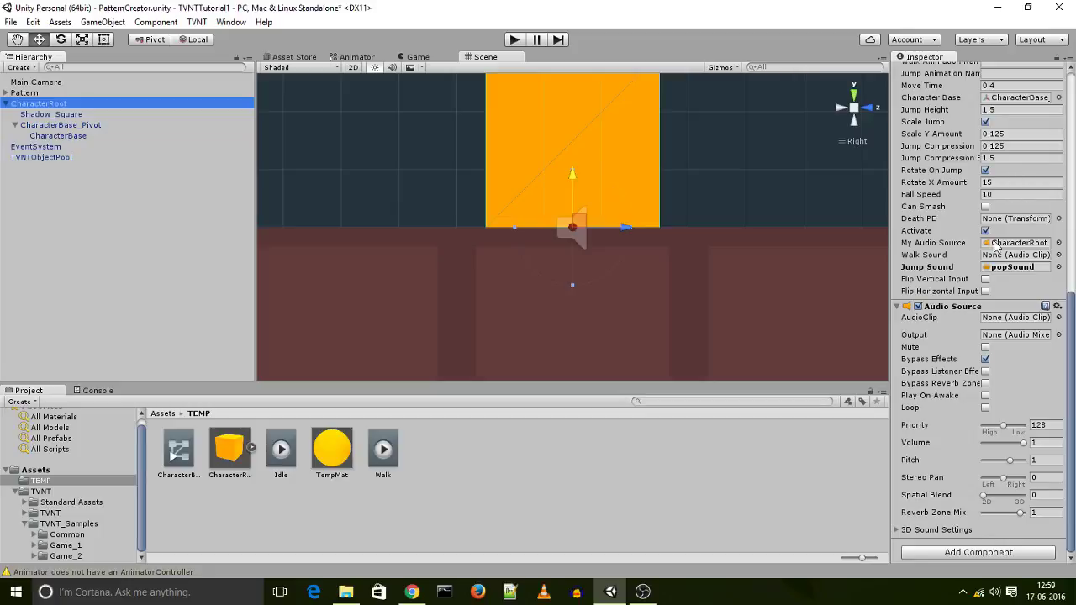
scroll(995, 244, "up", 5)
left_click(993, 214)
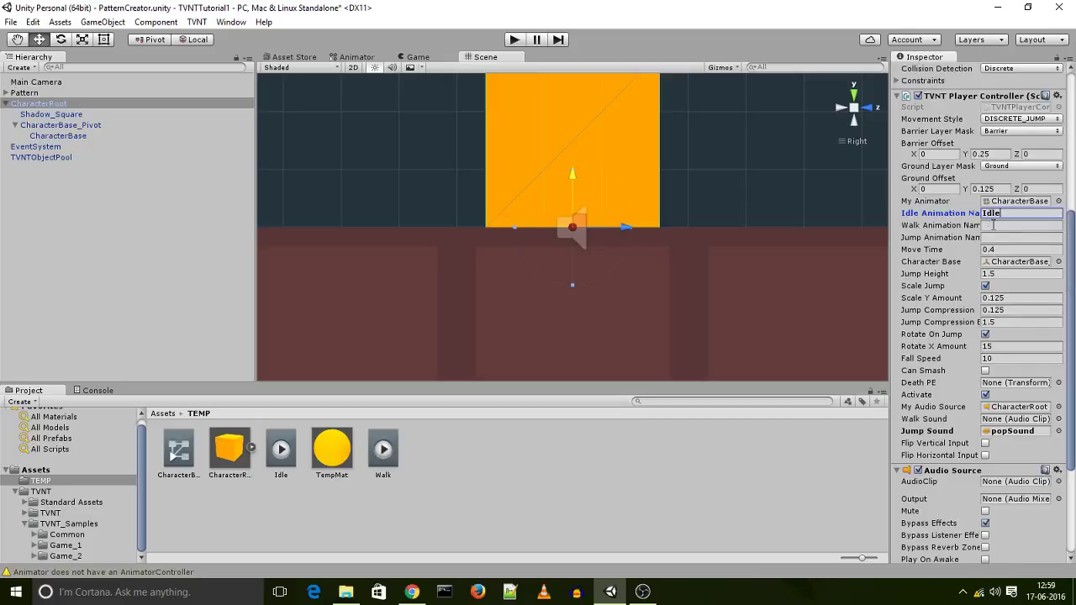
left_click(993, 225)
type("Walk")
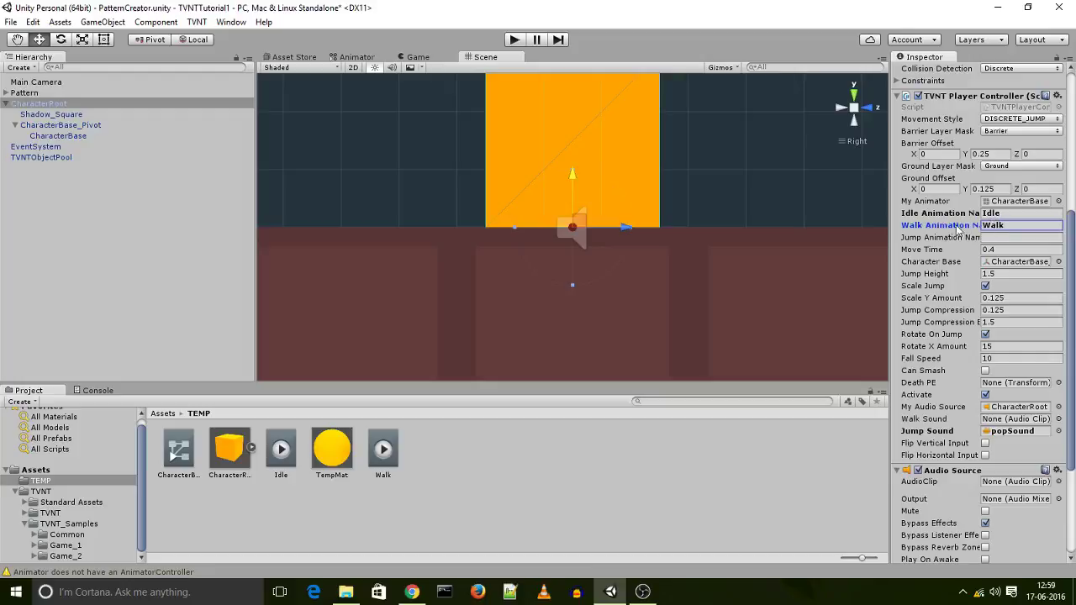
left_click(514, 40)
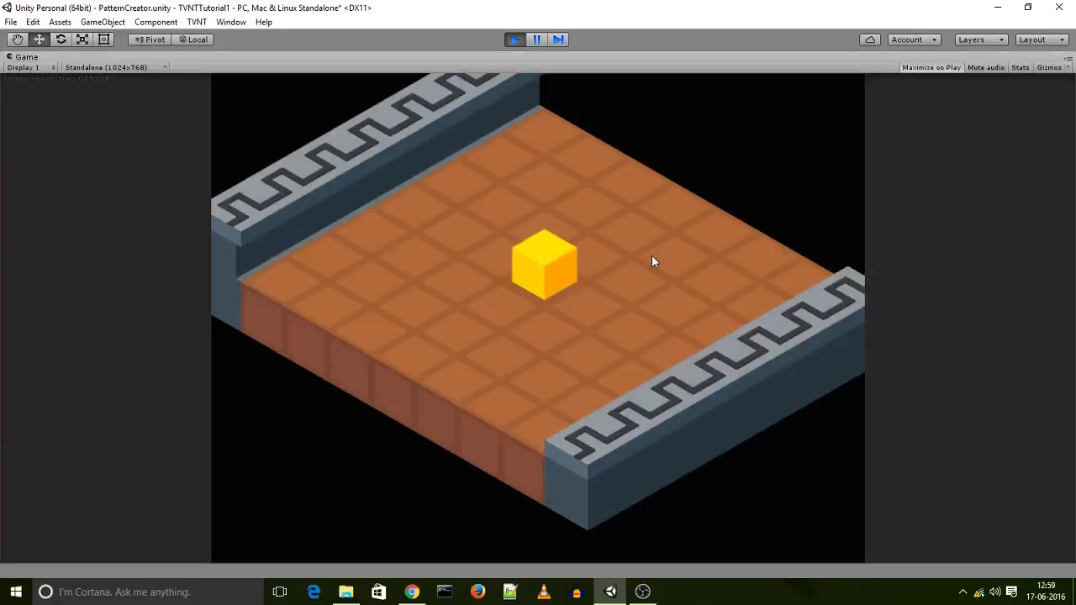
- Hop the cube one tile up-right, then back down-left across the floor
key("Up")
key("Up")
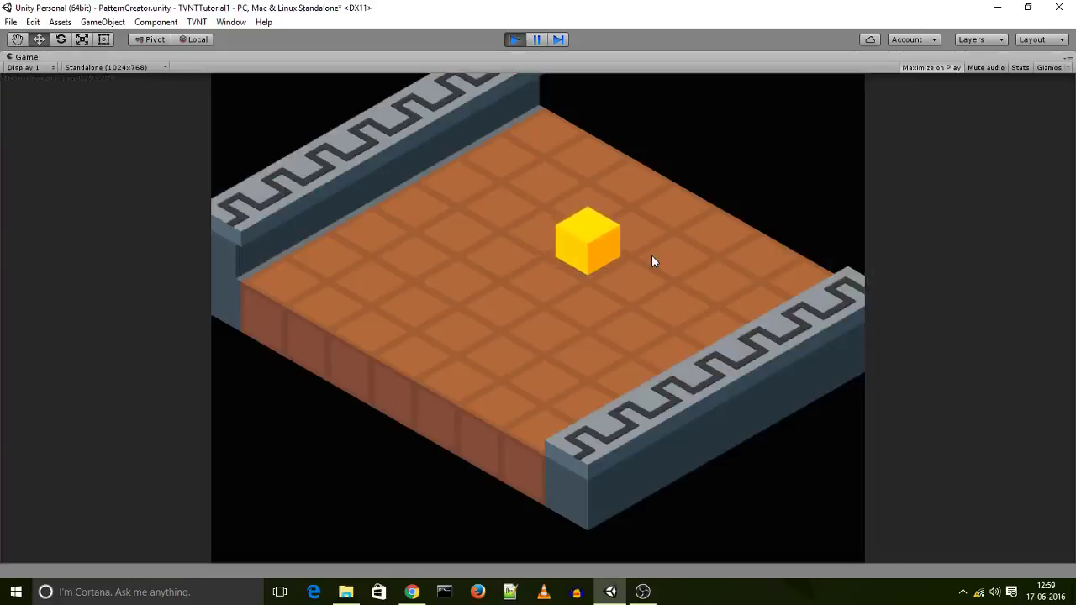
key("Down")
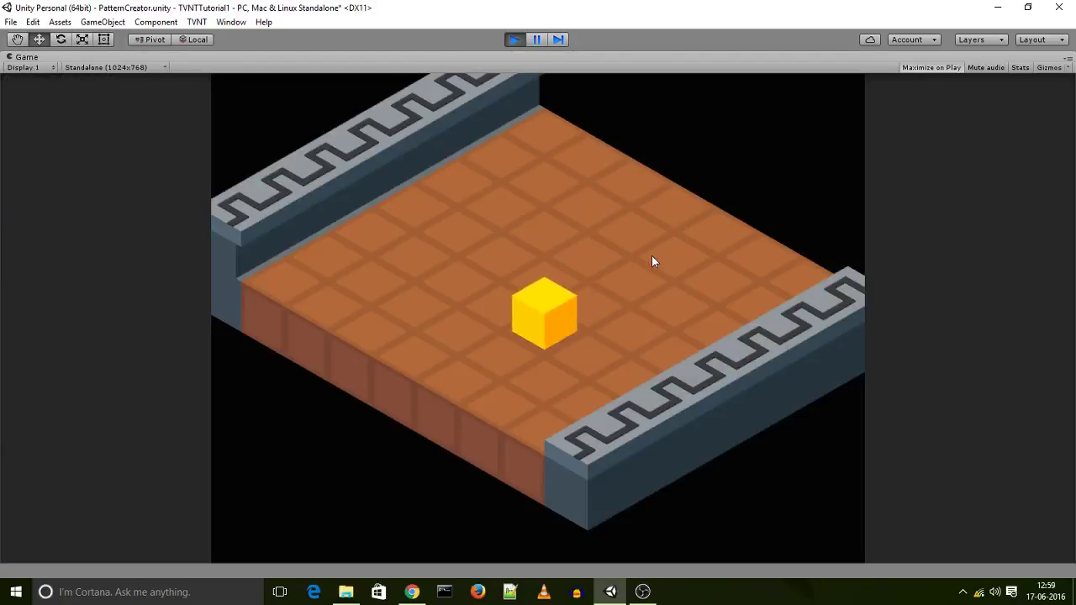
- Stop the game, set Movement Style to CONTINUOS_WALK, and press Play again
left_click(513, 40)
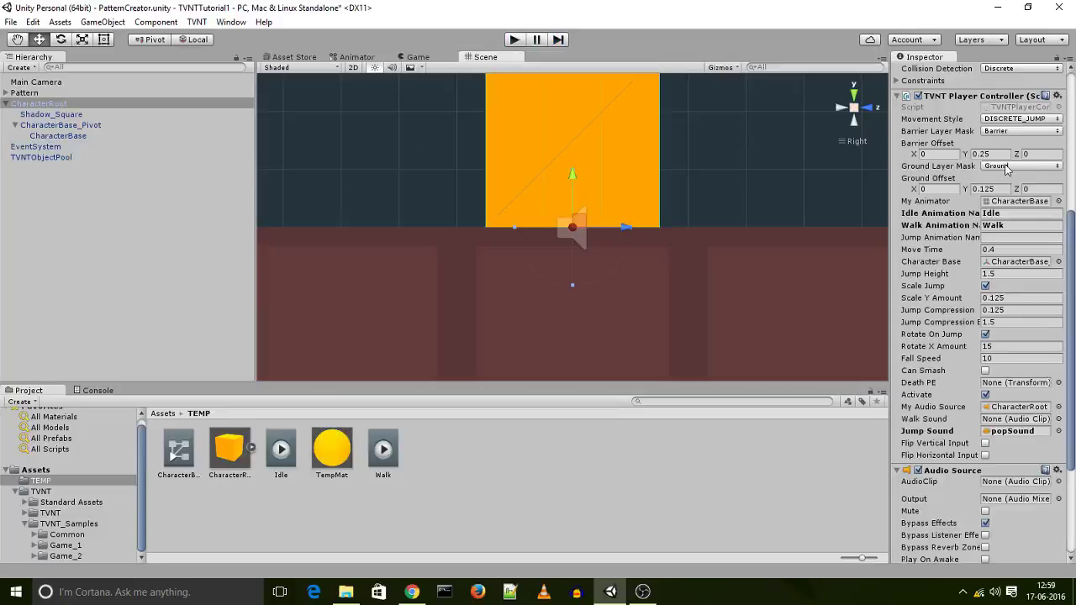
left_click(992, 124)
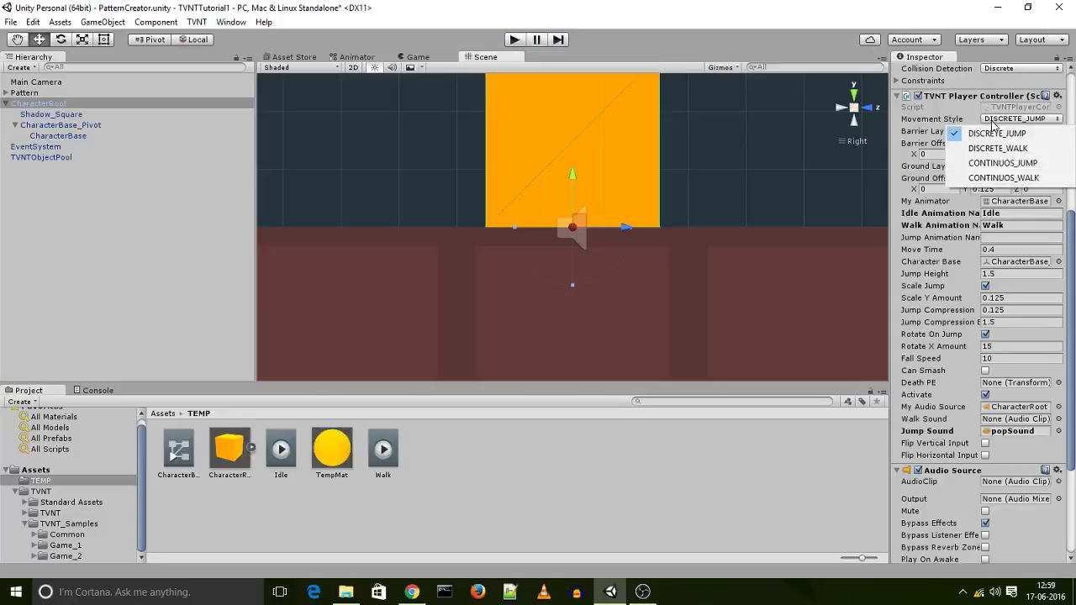
left_click(1009, 176)
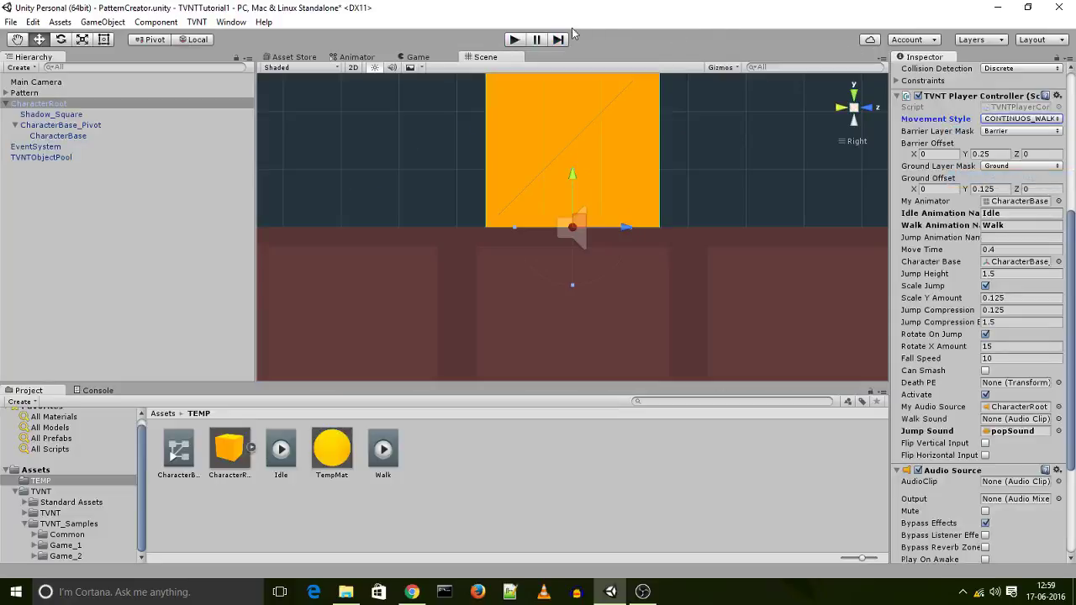
left_click(518, 40)
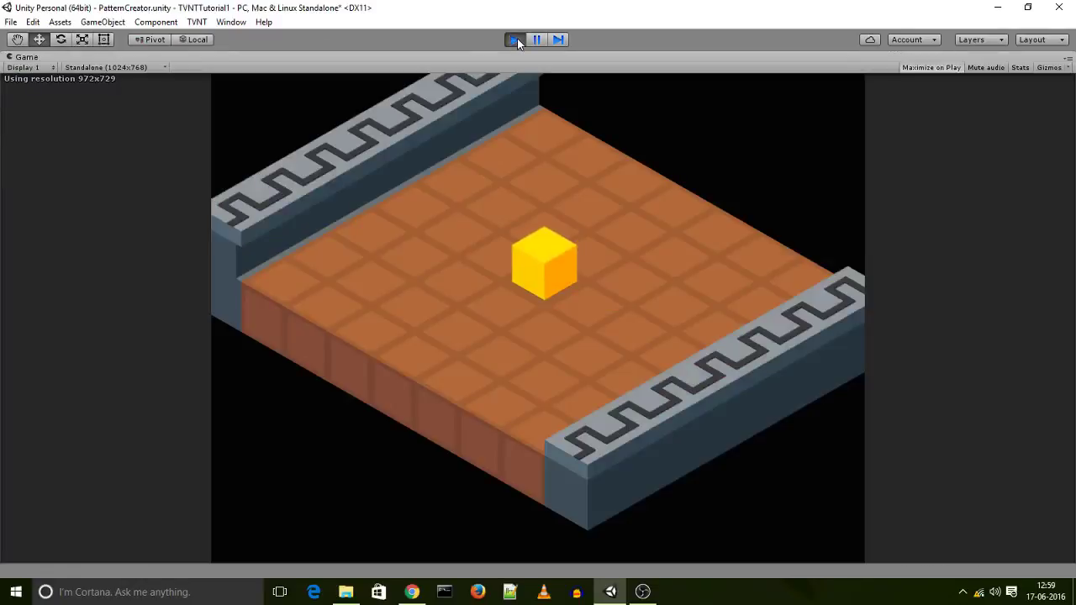
- Walk the cube around the floor centre, toward the back wall and down to the front wall
key("Right")
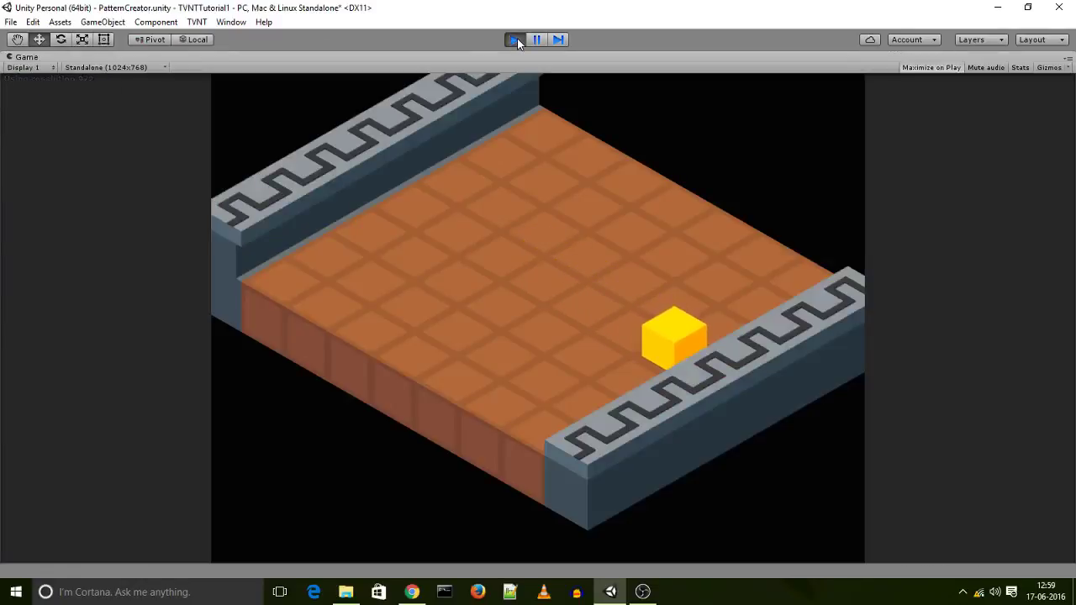
key("Down")
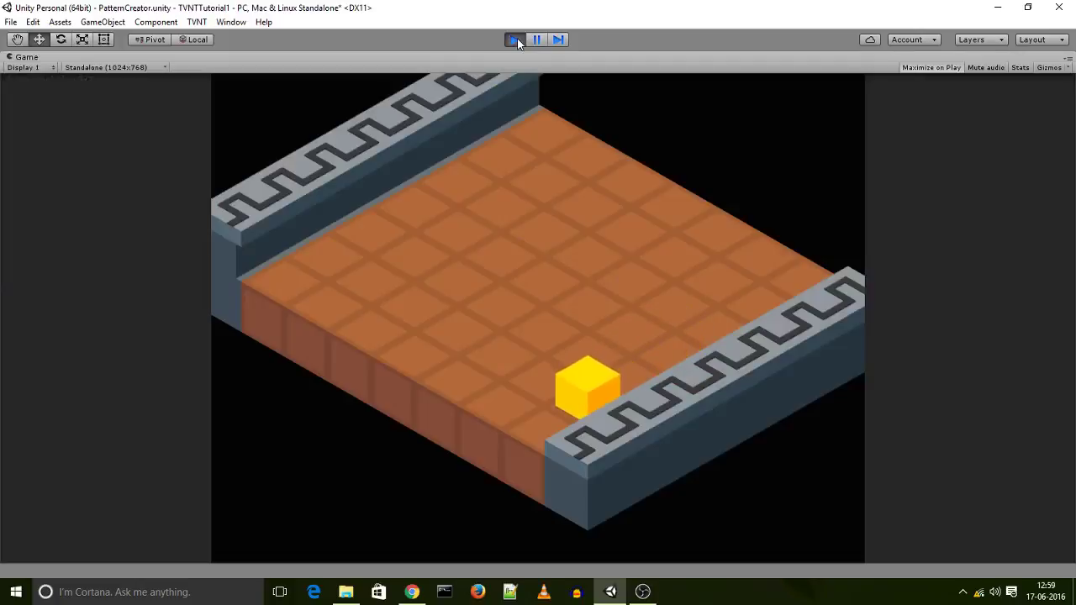
key("Left")
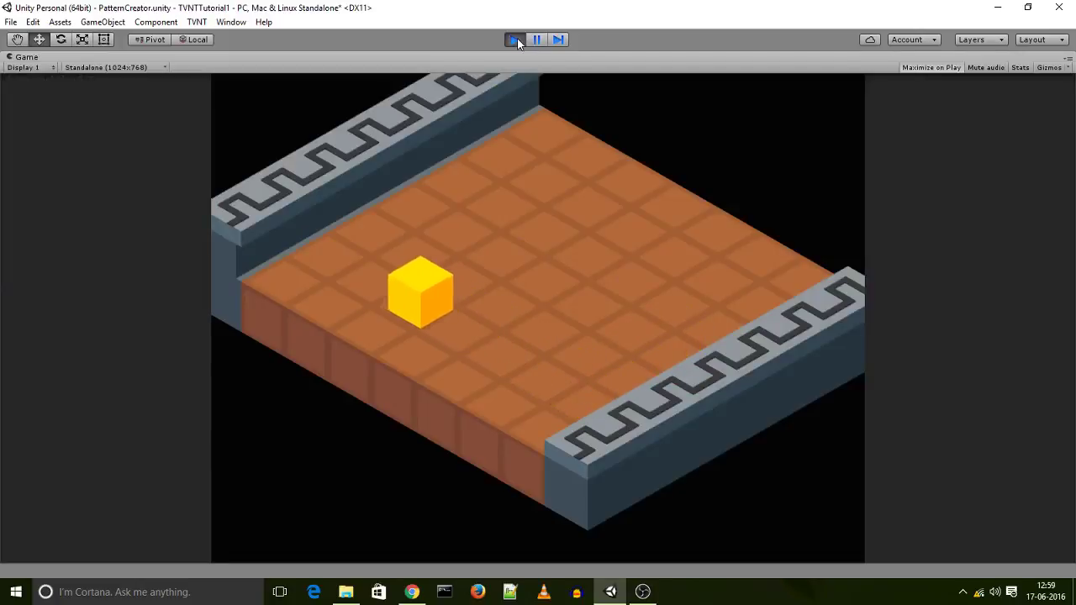
key("Up")
key("Left")
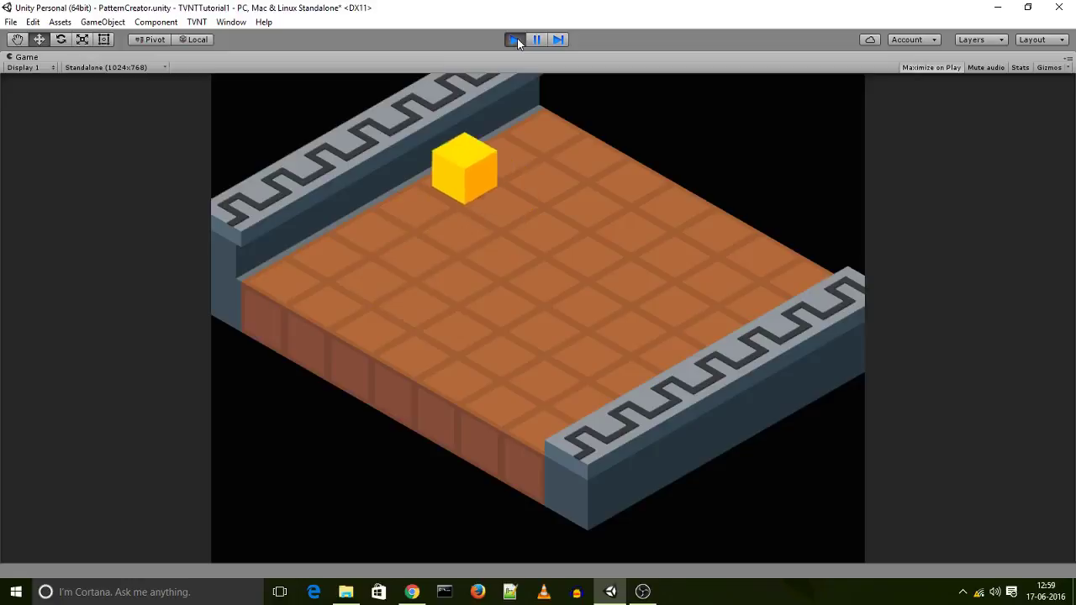
key("Right")
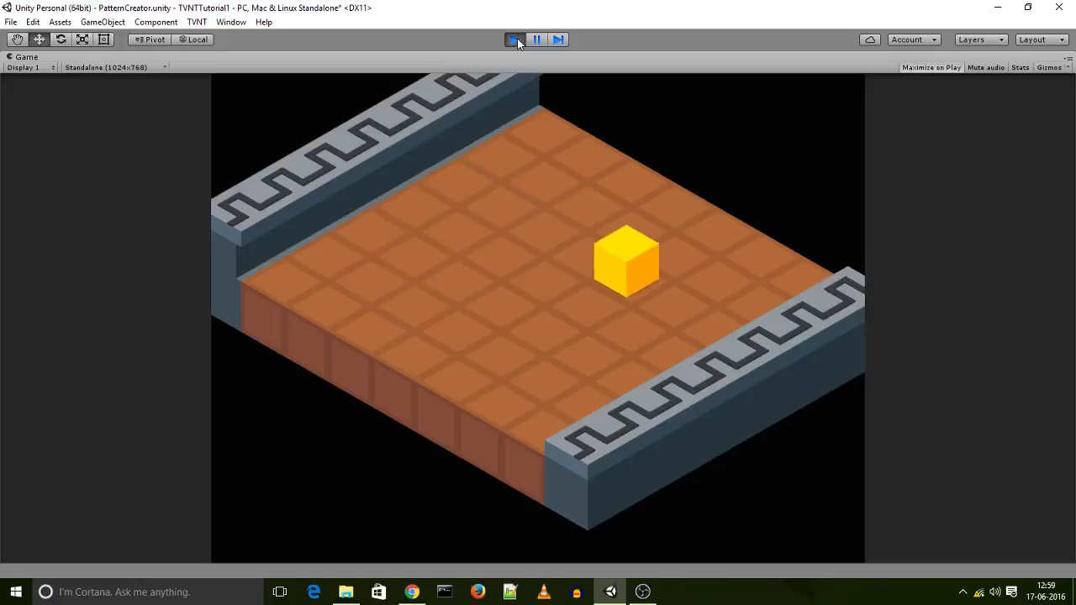
key("Down")
key("Right")
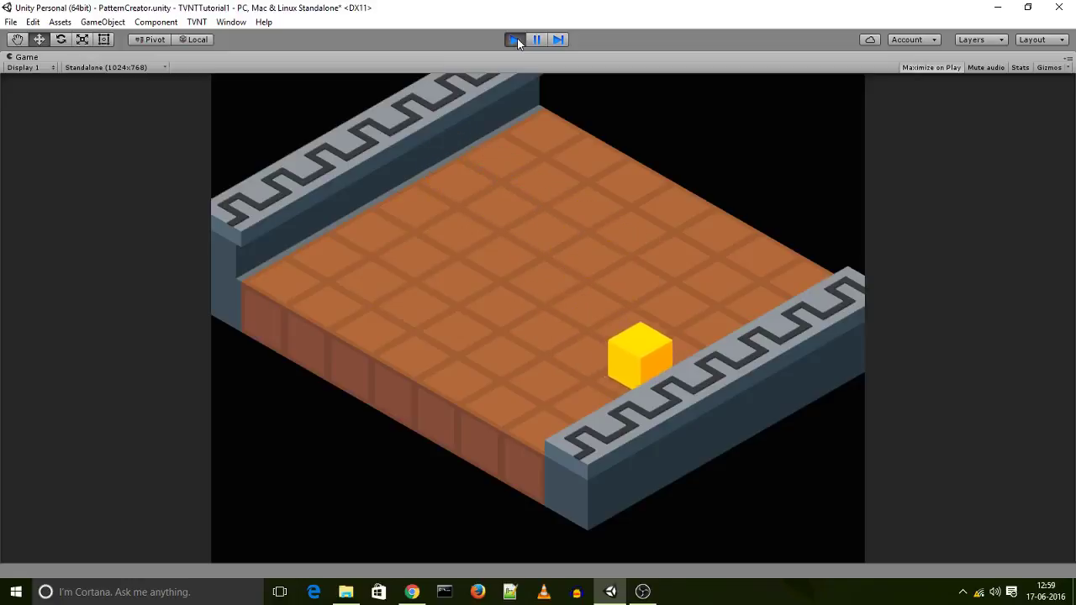
key("Up")
key("Left")
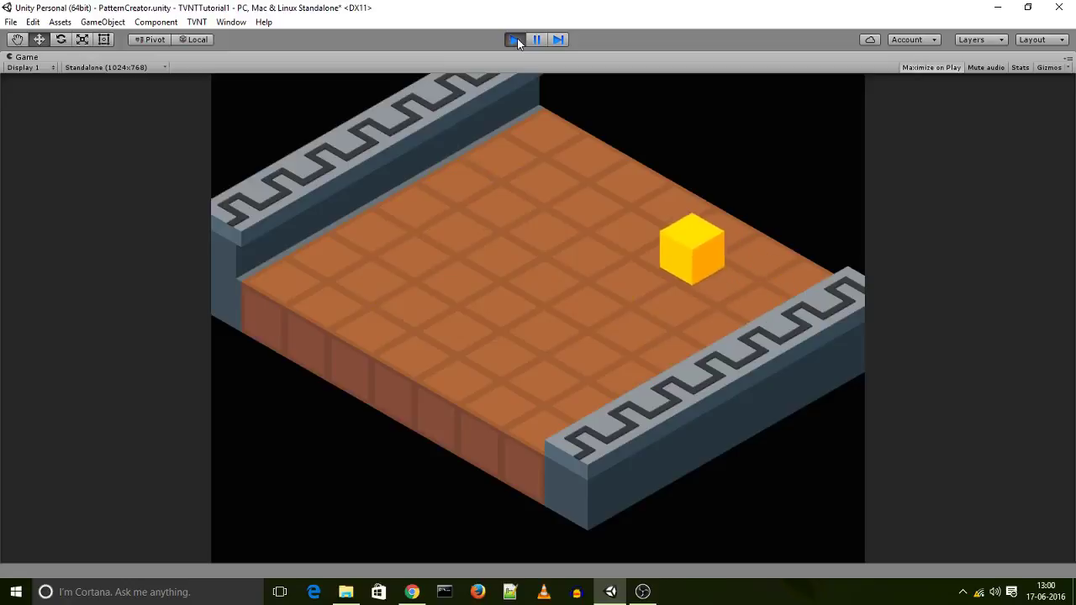
- Walk the cube along the back wall, through the centre, then along the front-right wall
key("Up")
key("Left")
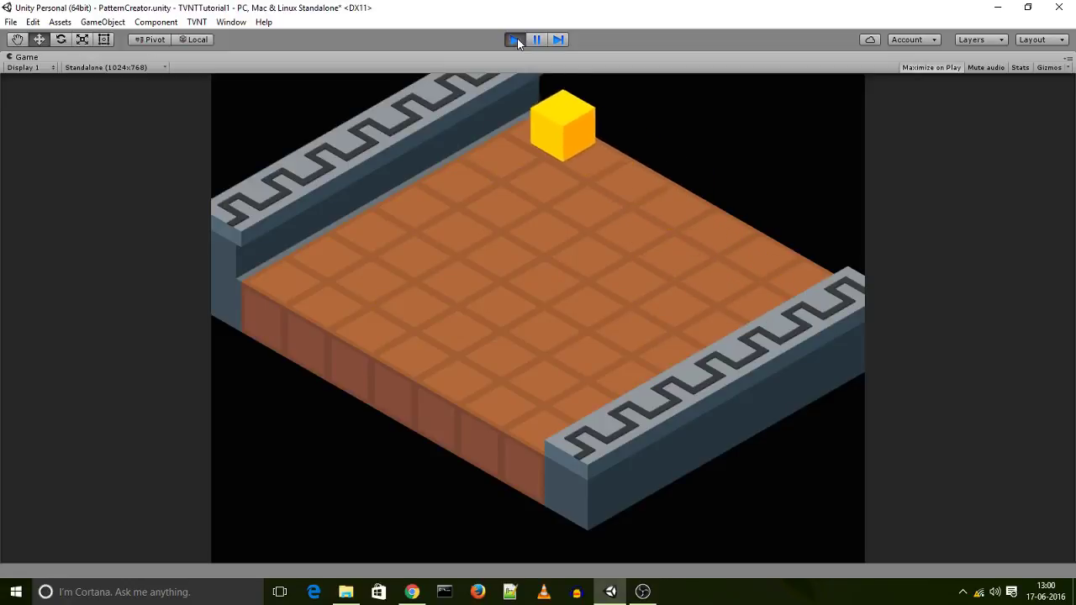
key("Down")
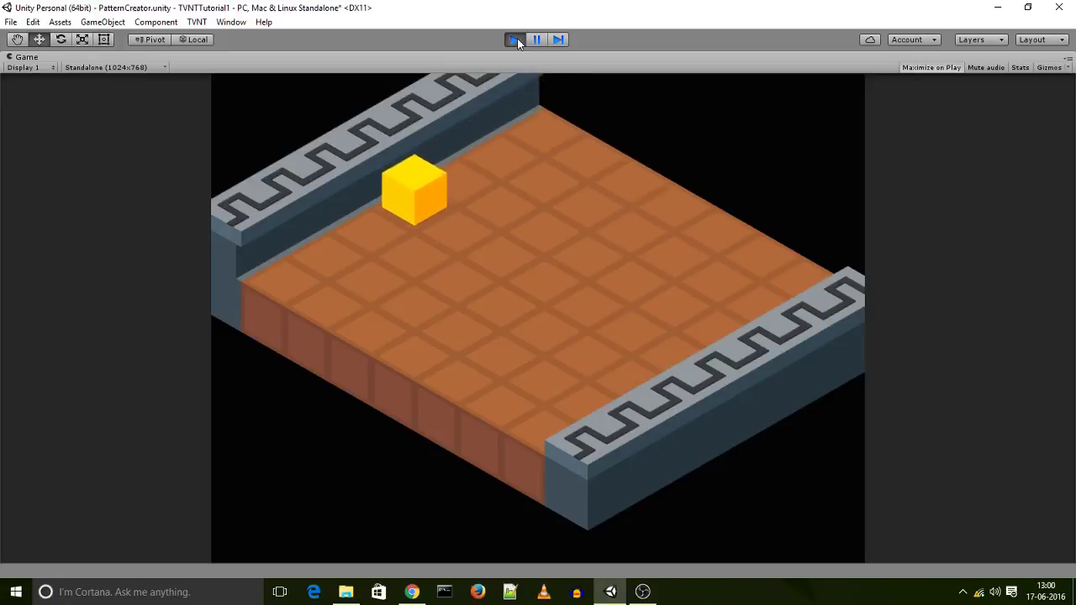
key("Right")
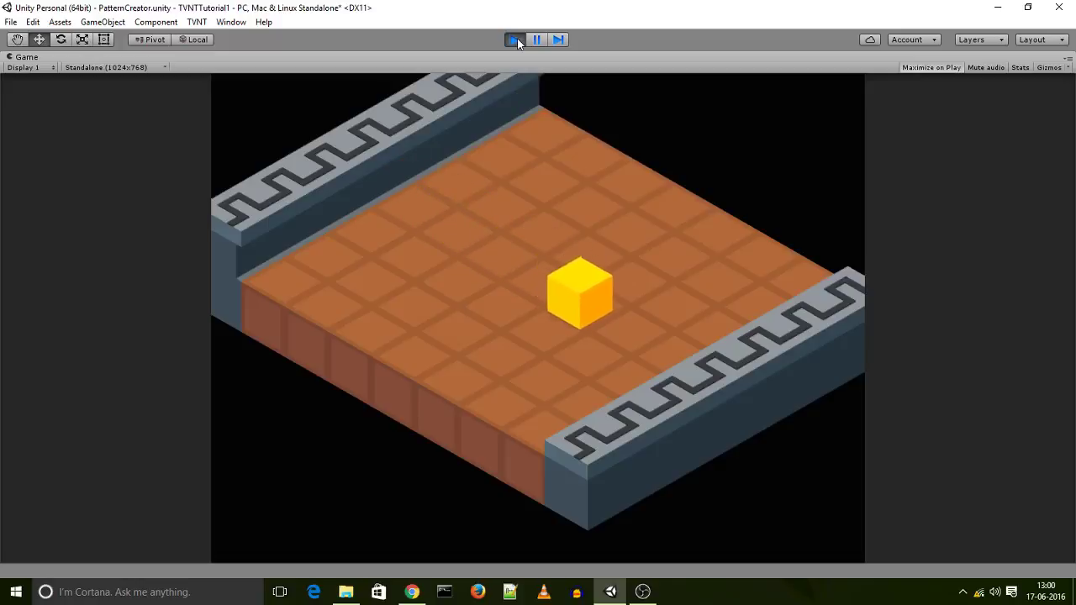
key("Down")
key("Right")
key("Up")
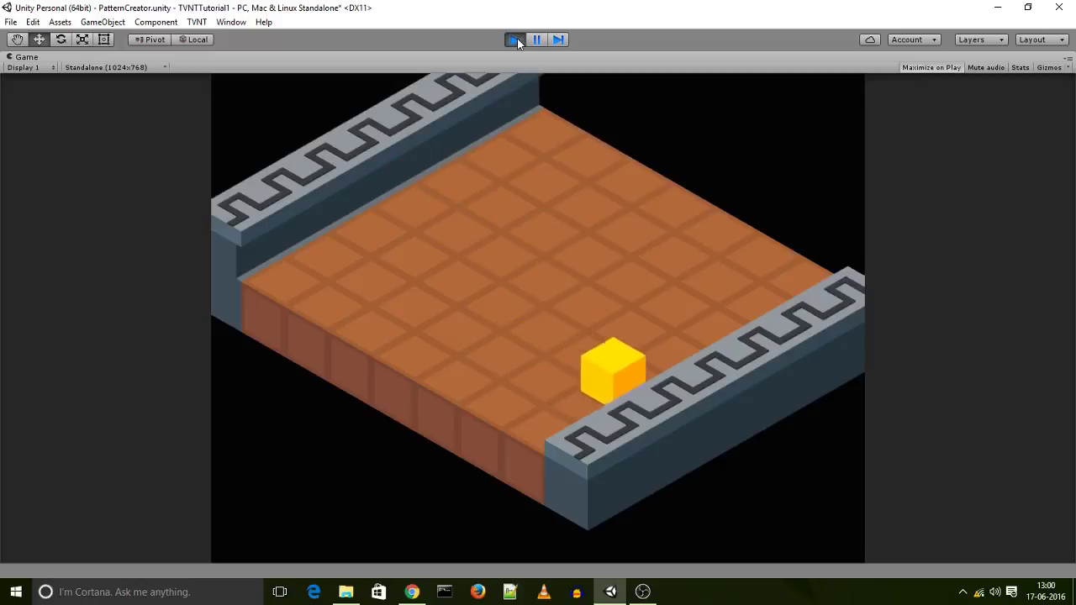
key("Down")
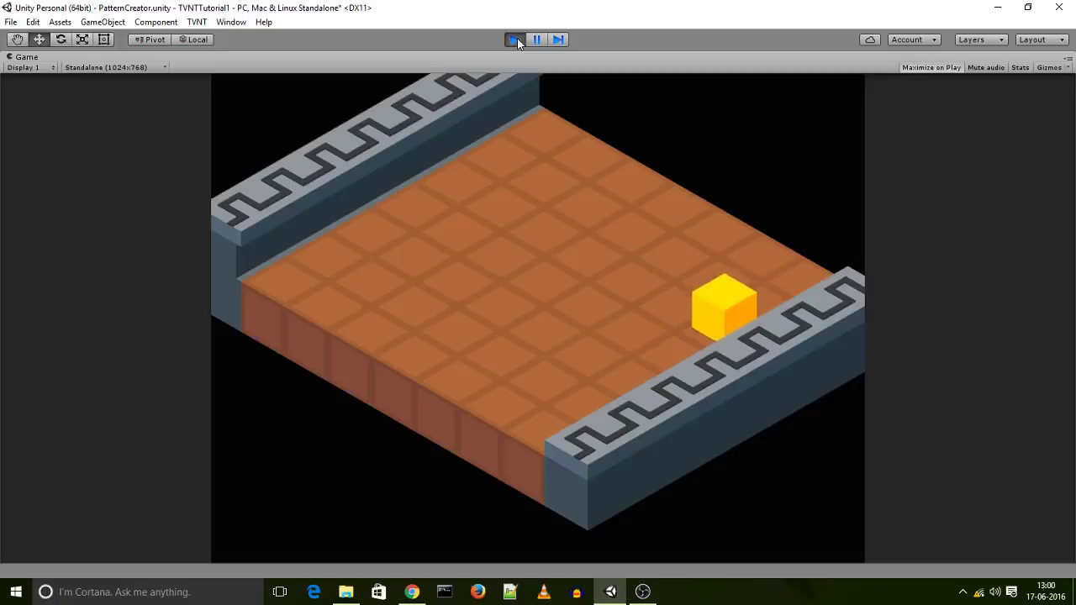